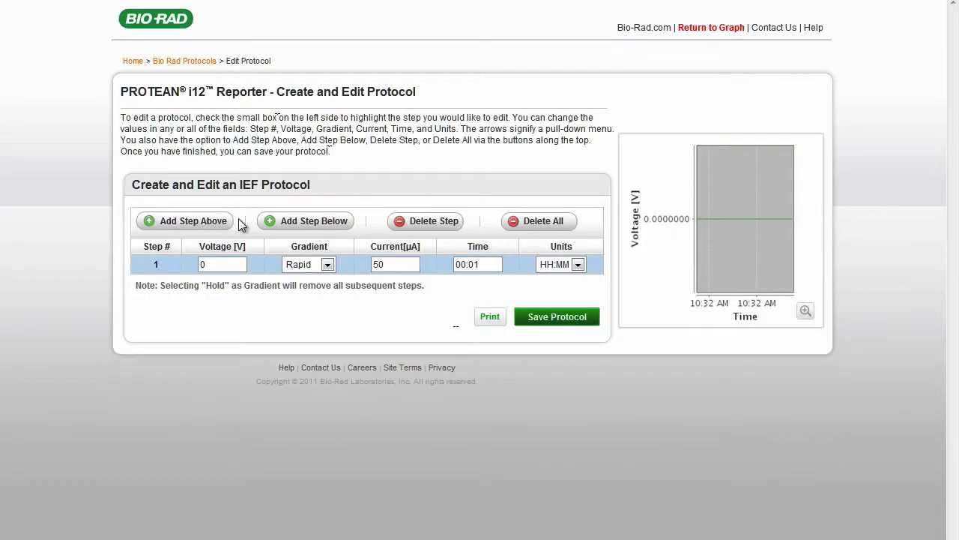
Add a second and third step to the IEF protocol and select step 1's voltage value
click(284, 224)
click(283, 223)
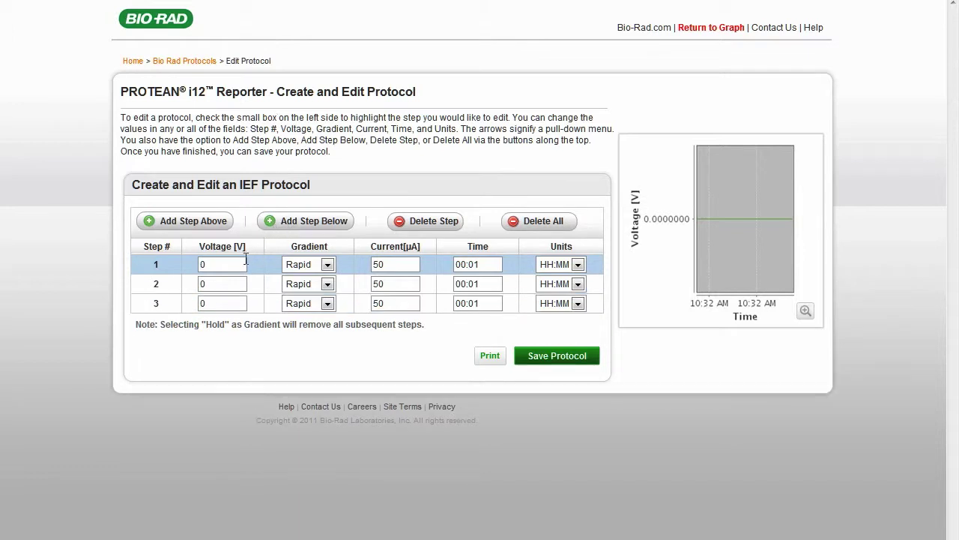
drag(212, 264, 192, 264)
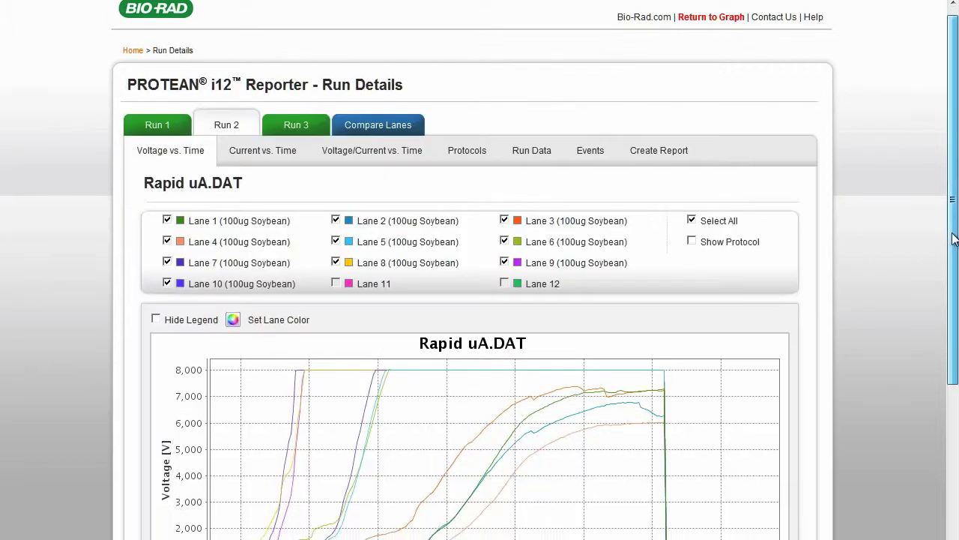
Clear all lanes from Run 2's voltage graph so only Lane 1's trace is plotted
scroll(924, 275, down, 3)
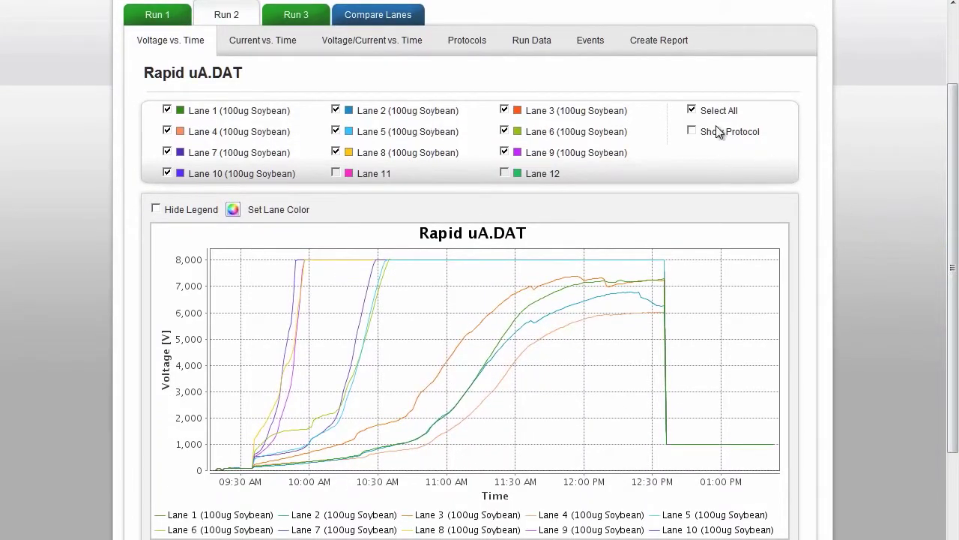
click(691, 110)
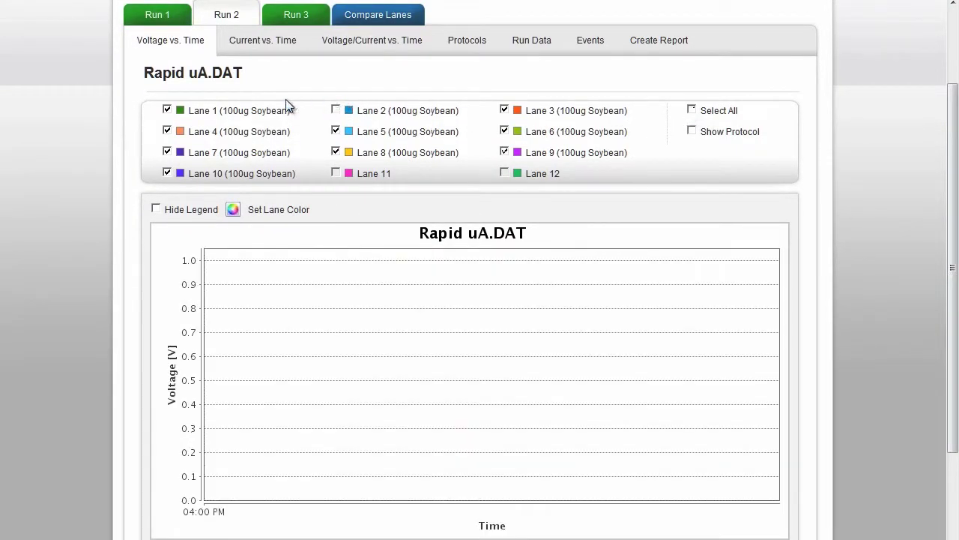
click(166, 131)
click(167, 110)
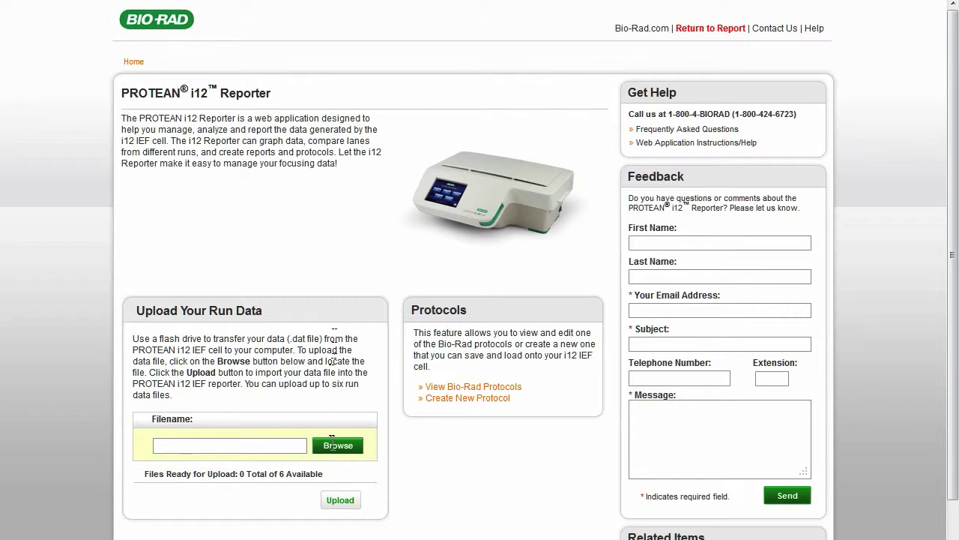
Choose Ramp238.dat, Rapid uA.dat and SDSon5-8.dat from the Data folder and upload them
click(335, 445)
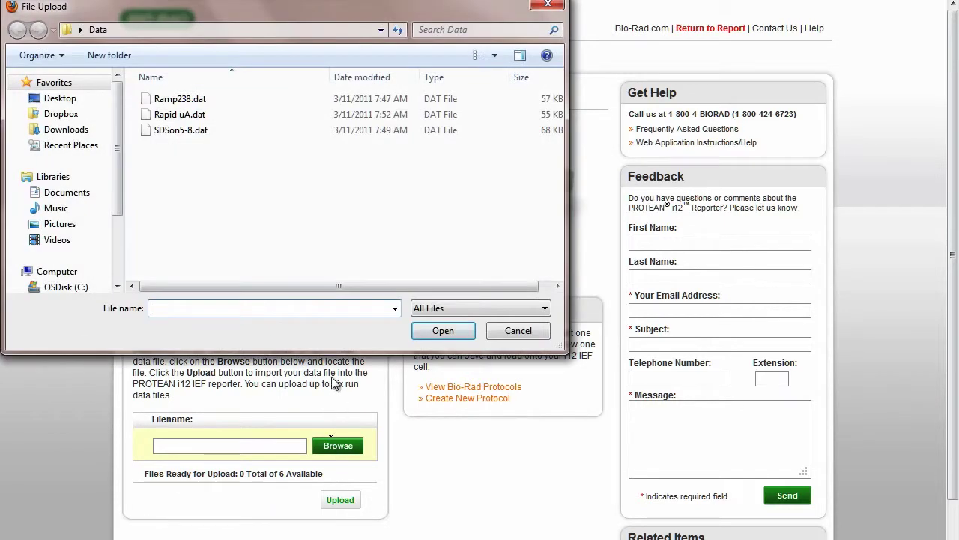
click(184, 100)
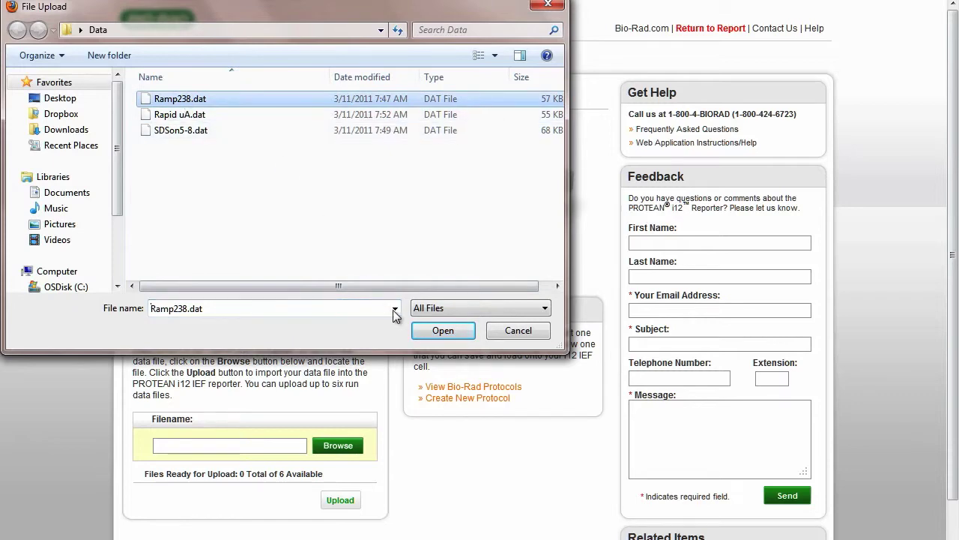
click(443, 331)
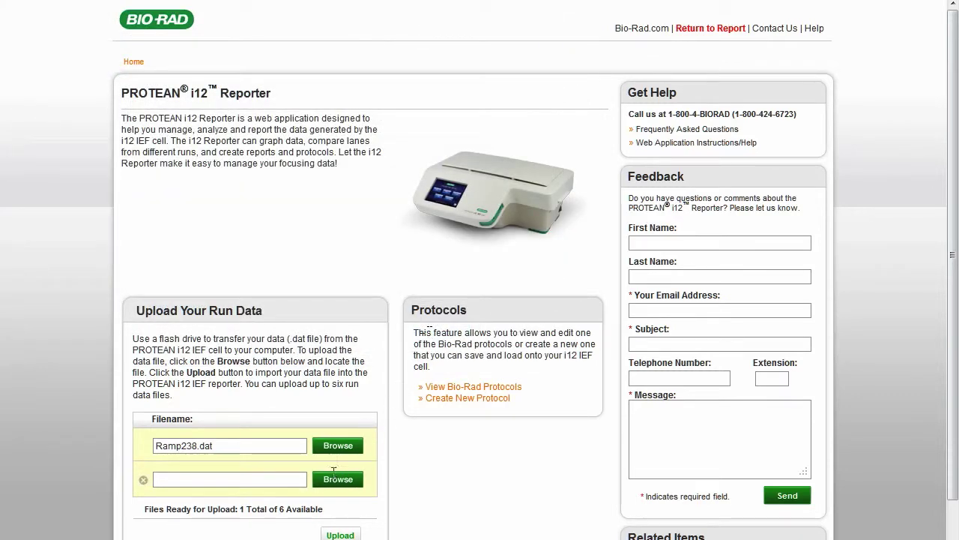
click(335, 477)
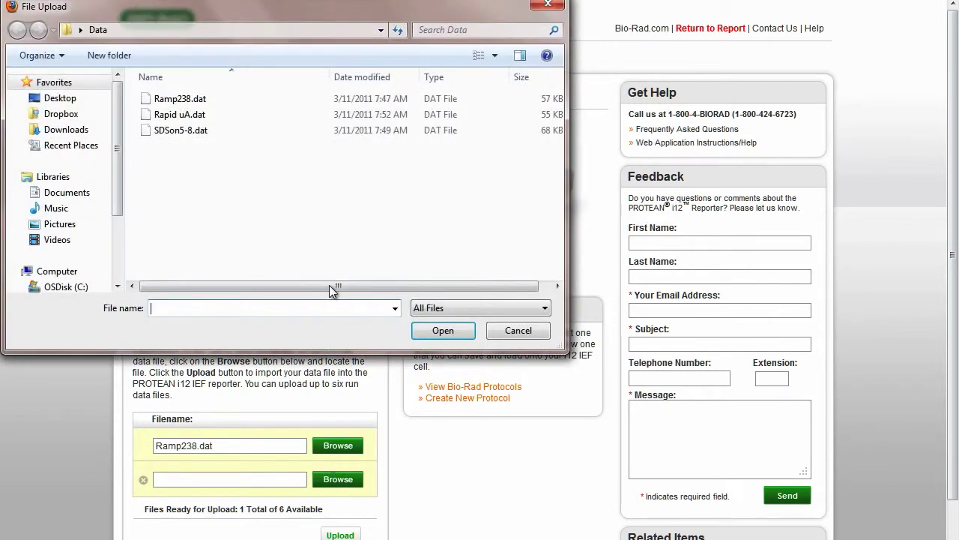
click(183, 115)
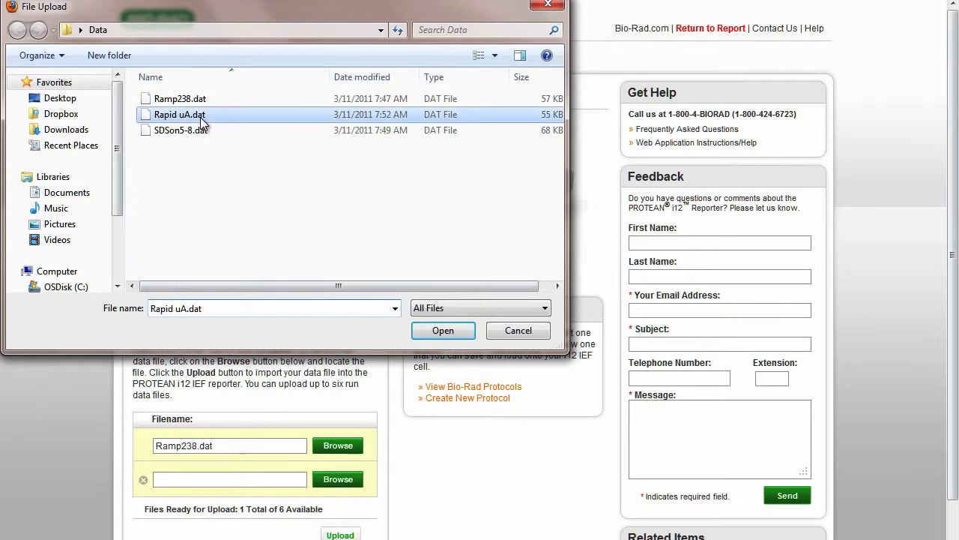
click(439, 330)
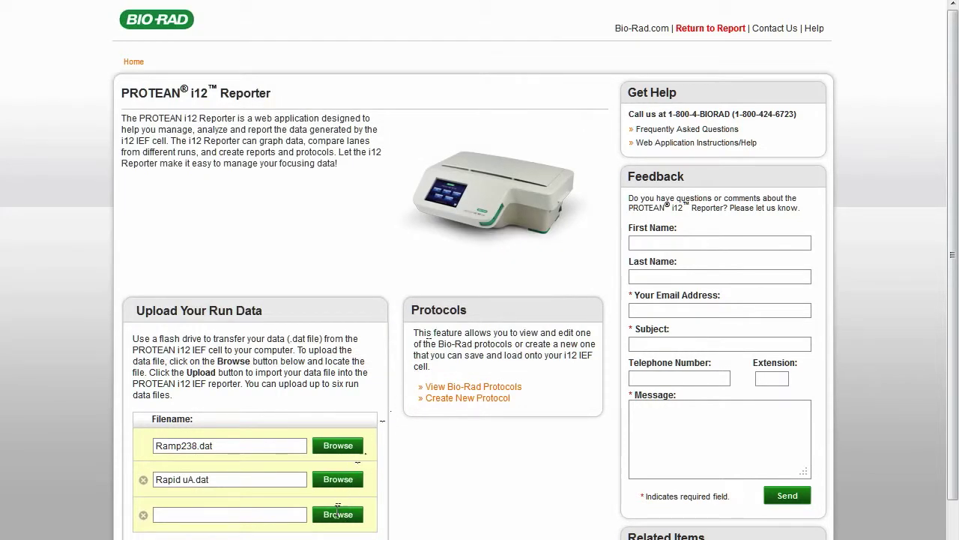
click(339, 514)
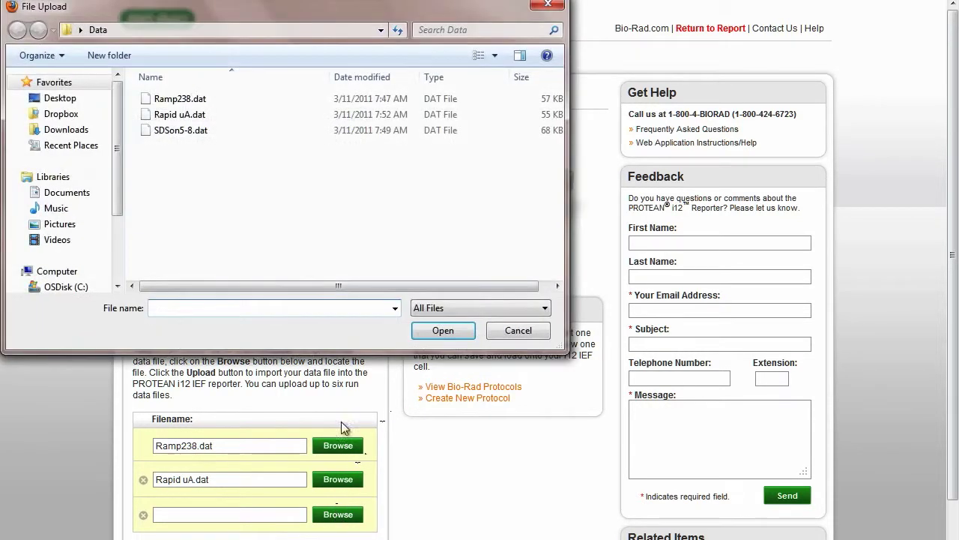
click(197, 133)
click(441, 330)
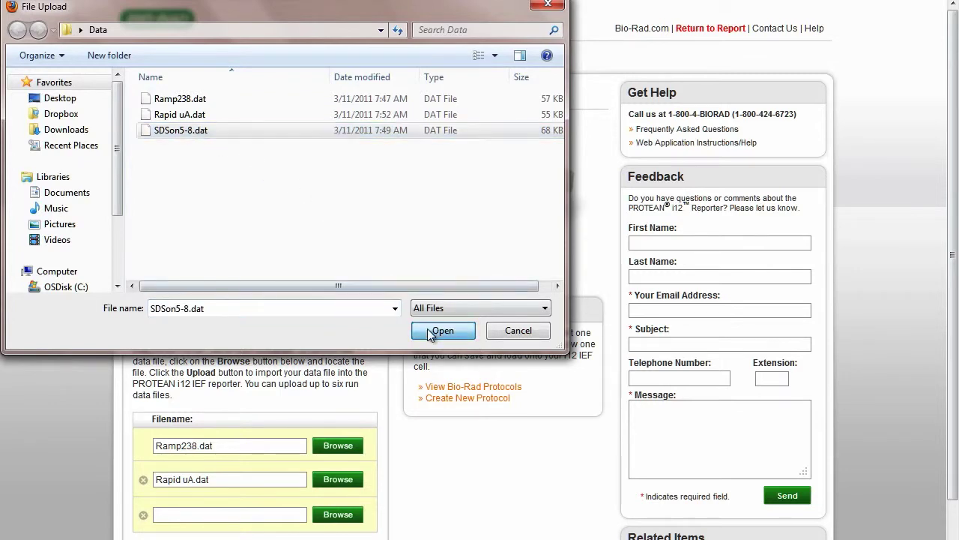
scroll(957, 299, down, 3)
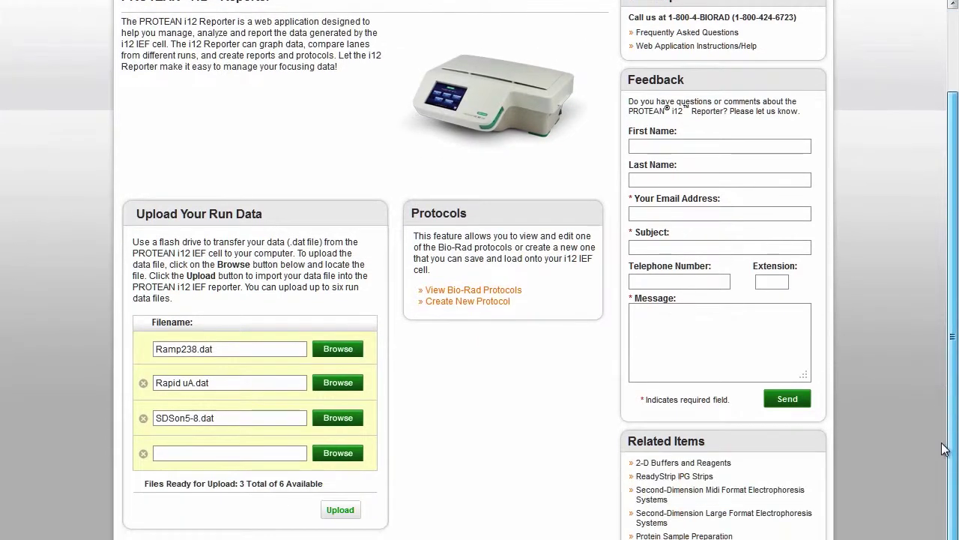
click(340, 511)
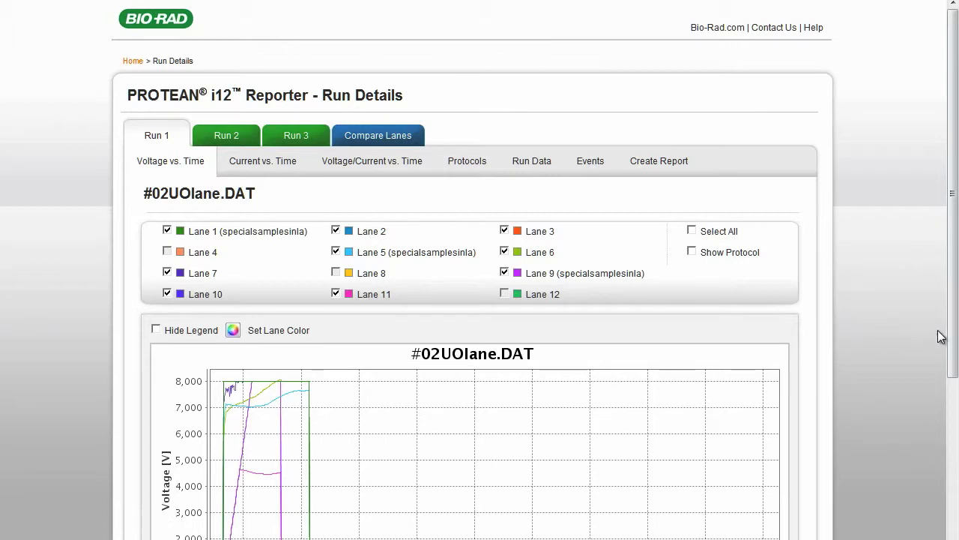
Open Run 2 (Rapid uA.DAT) and view its Current and Voltage/Current graphs before returning to Voltage vs. Time
scroll(942, 337, down, 2)
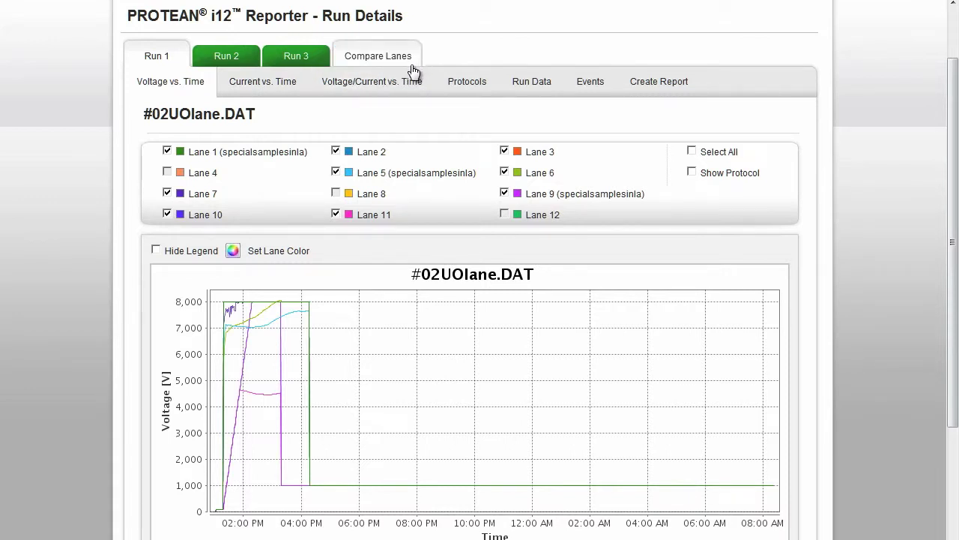
click(243, 62)
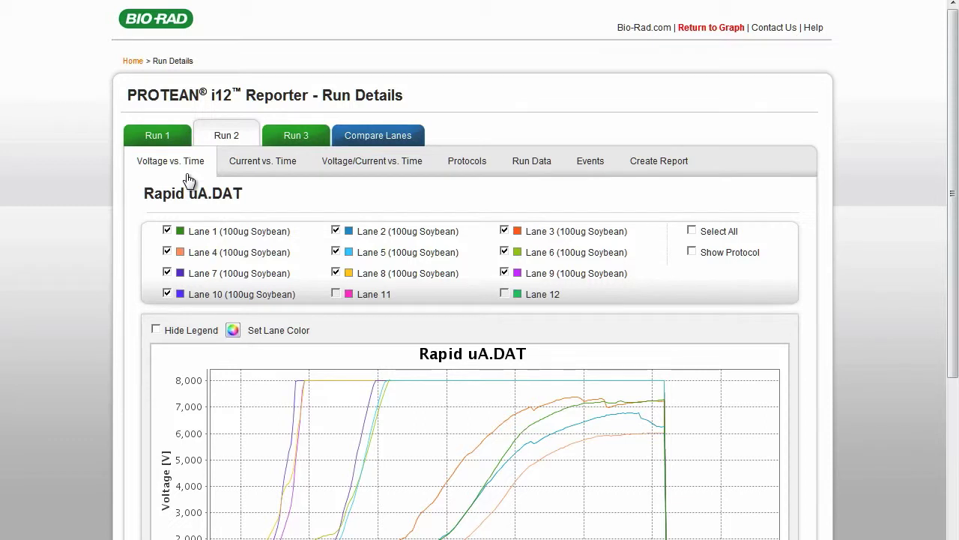
click(253, 172)
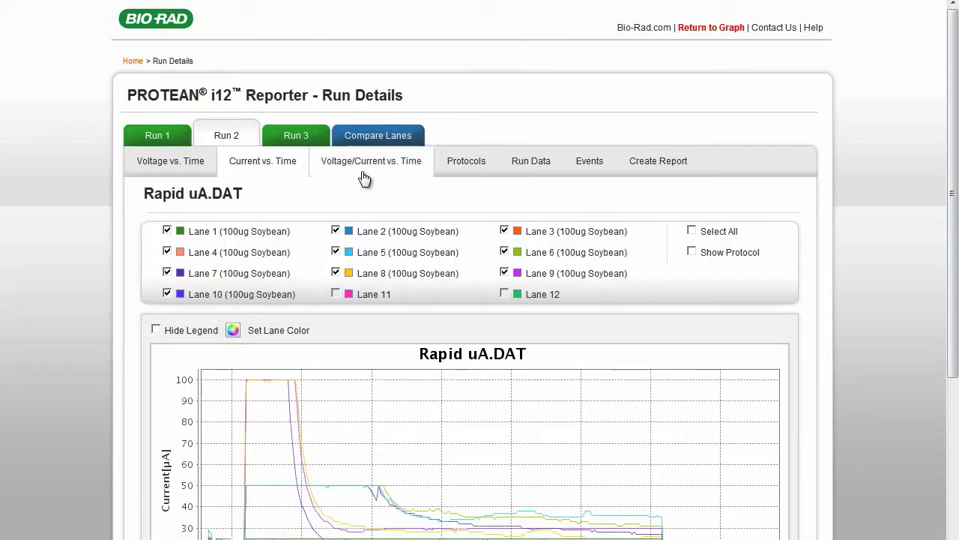
click(364, 178)
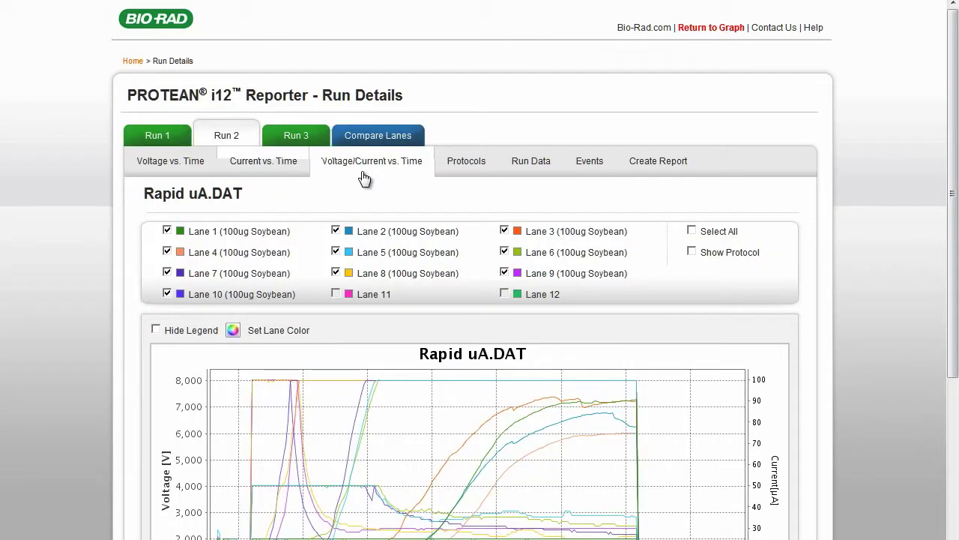
click(174, 165)
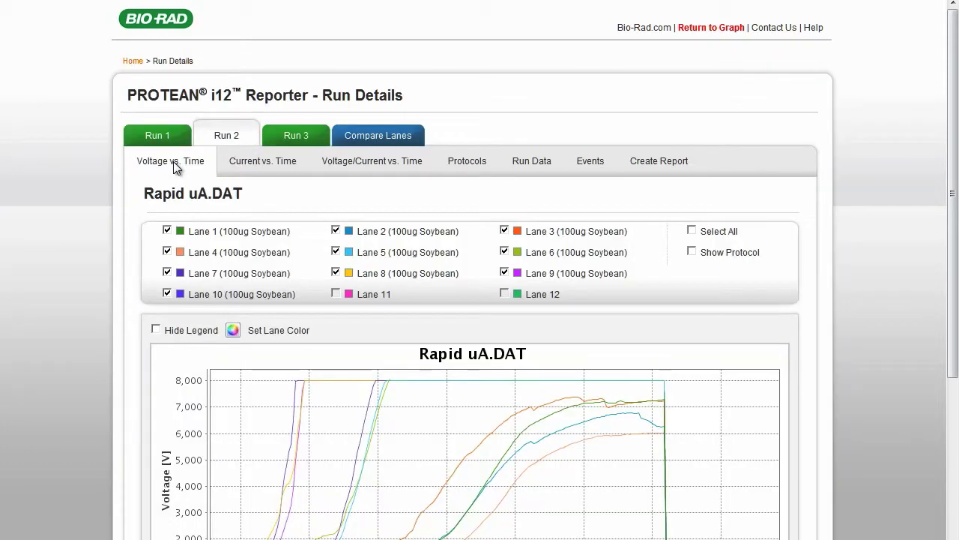
Remove Lanes 1 and 4, then clear all lanes from the voltage graph
click(167, 230)
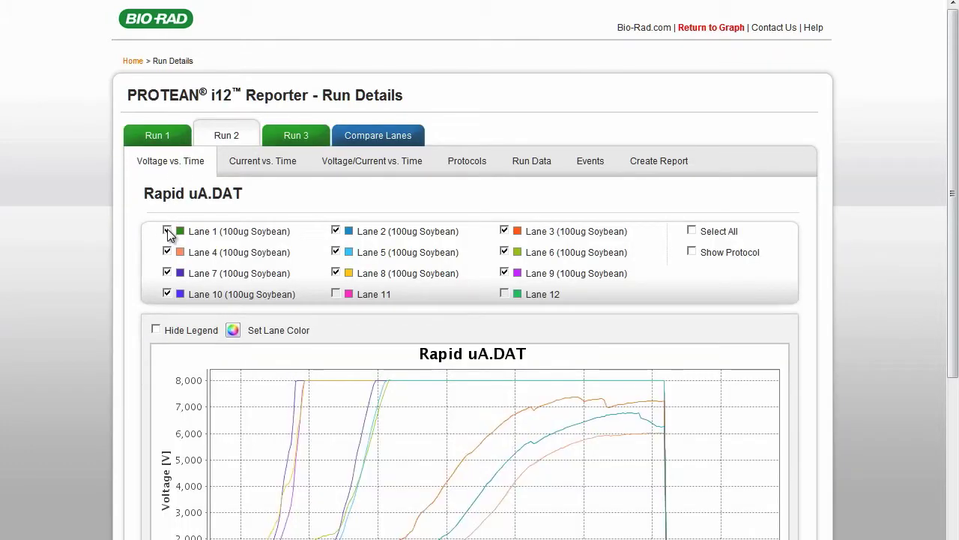
click(167, 252)
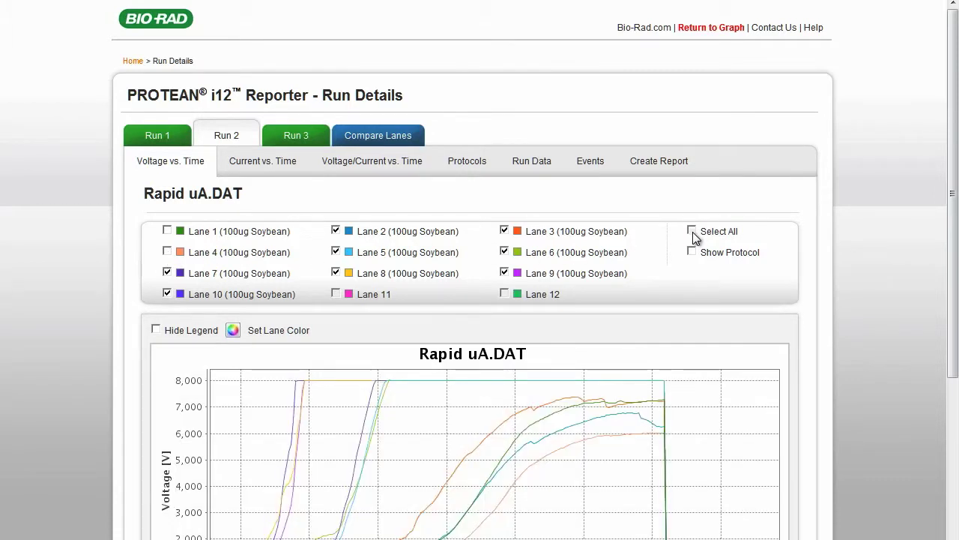
drag(954, 231, 954, 304)
click(692, 111)
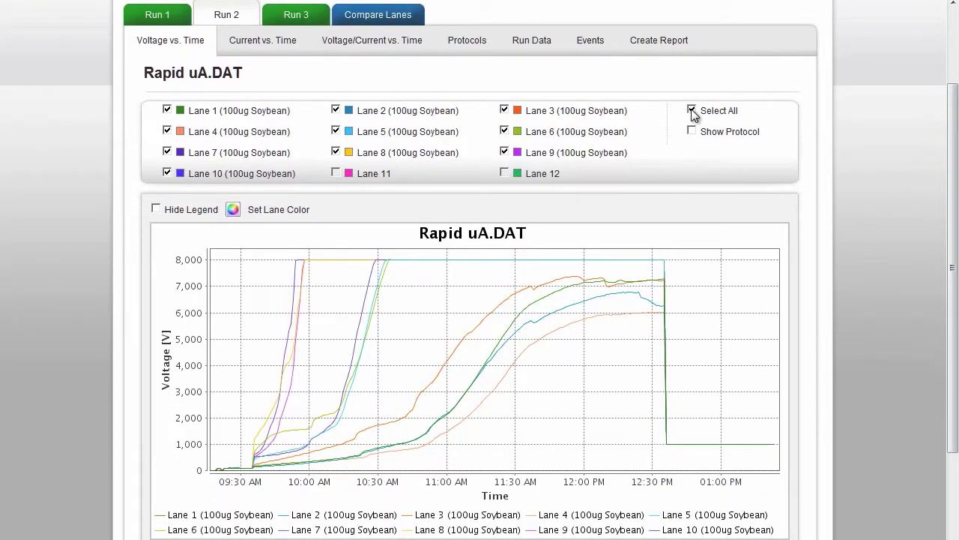
Plot Lane 1 alone in magenta and overlay the Protocol 1 setpoint trace
click(167, 110)
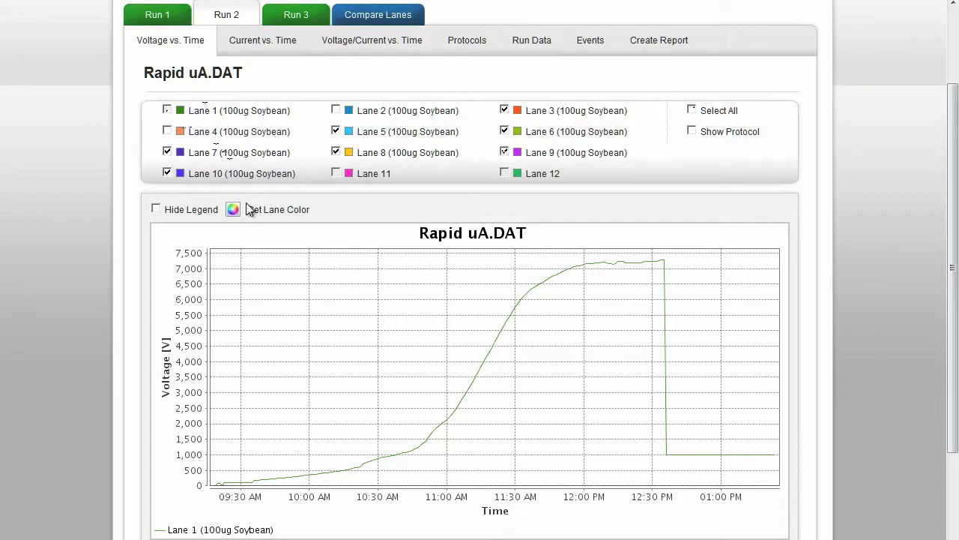
click(234, 210)
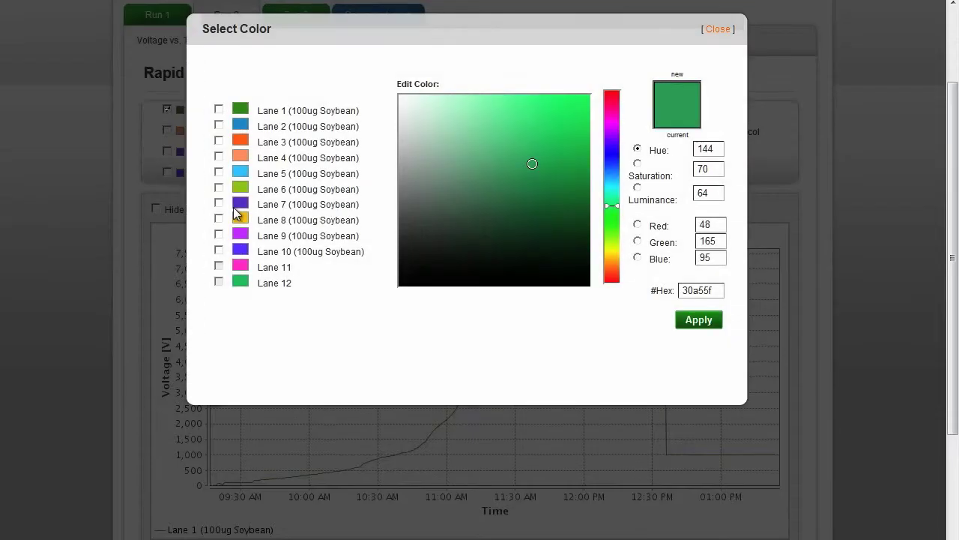
click(219, 110)
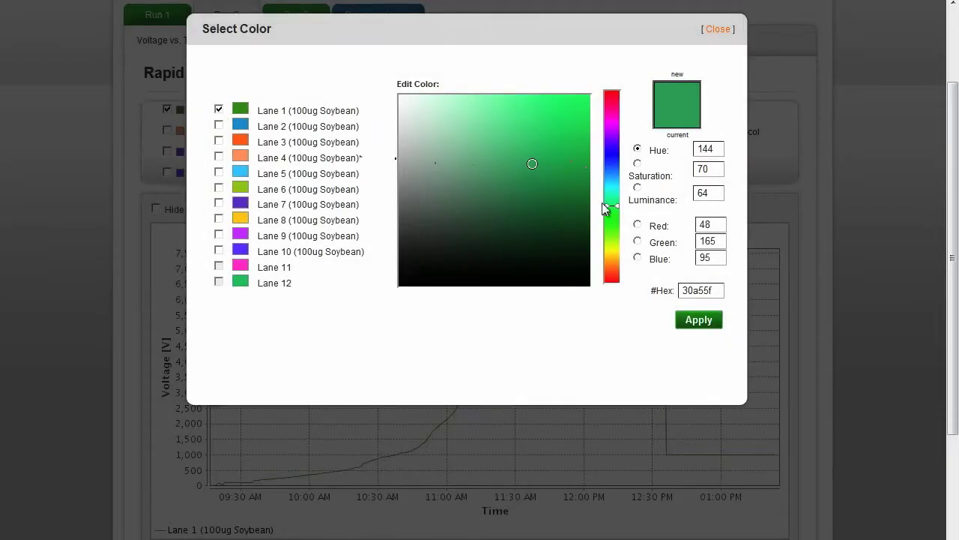
drag(612, 202, 610, 103)
click(698, 319)
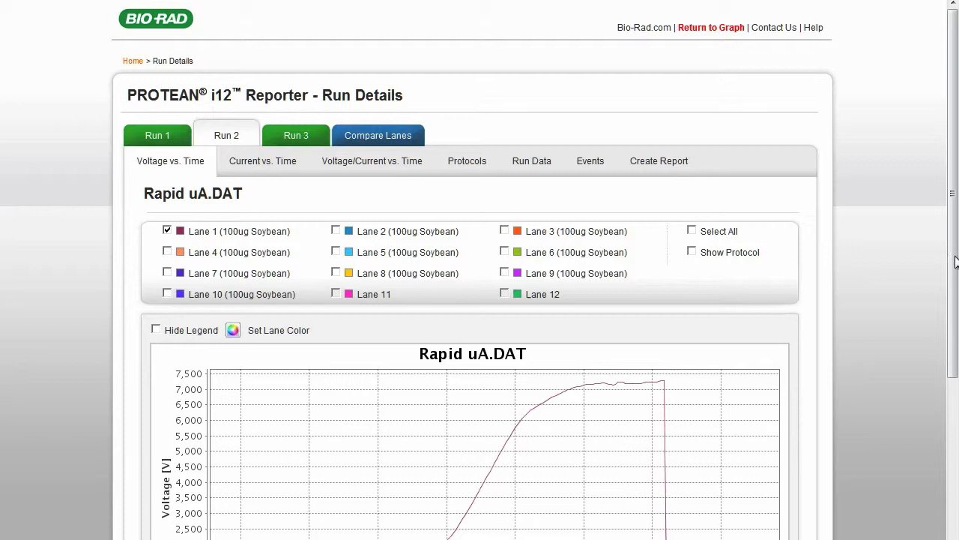
scroll(956, 260, down, 3)
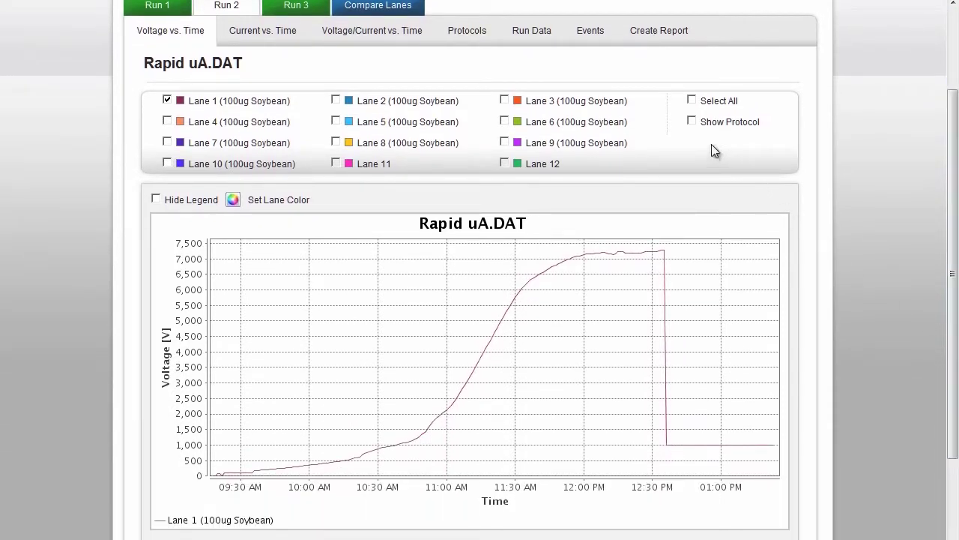
click(692, 120)
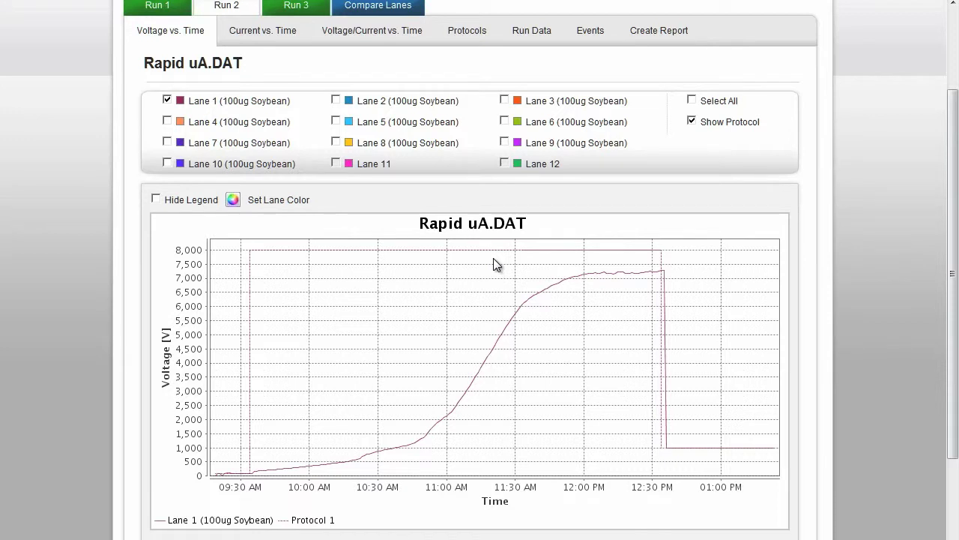
Browse Run 2's Protocols, Run Data and Events tabs
click(468, 31)
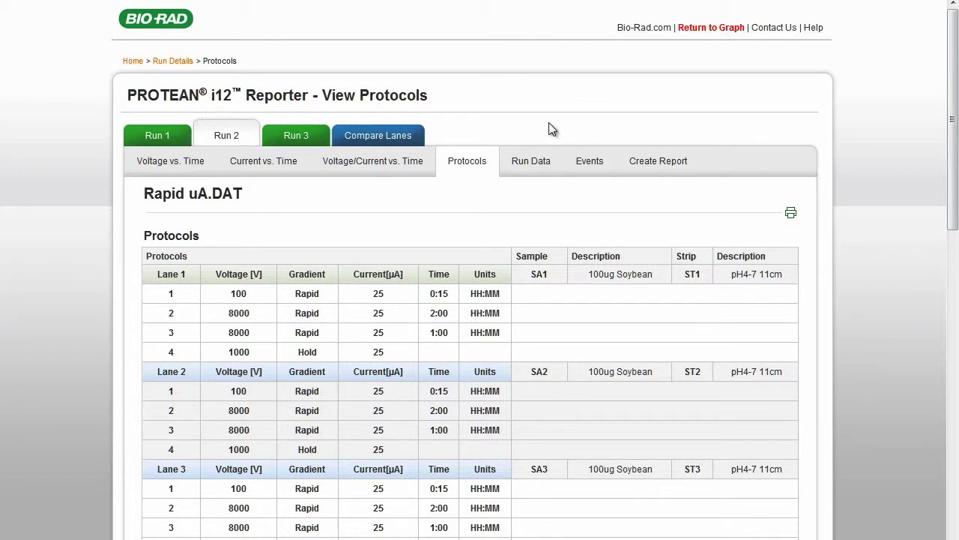
click(532, 165)
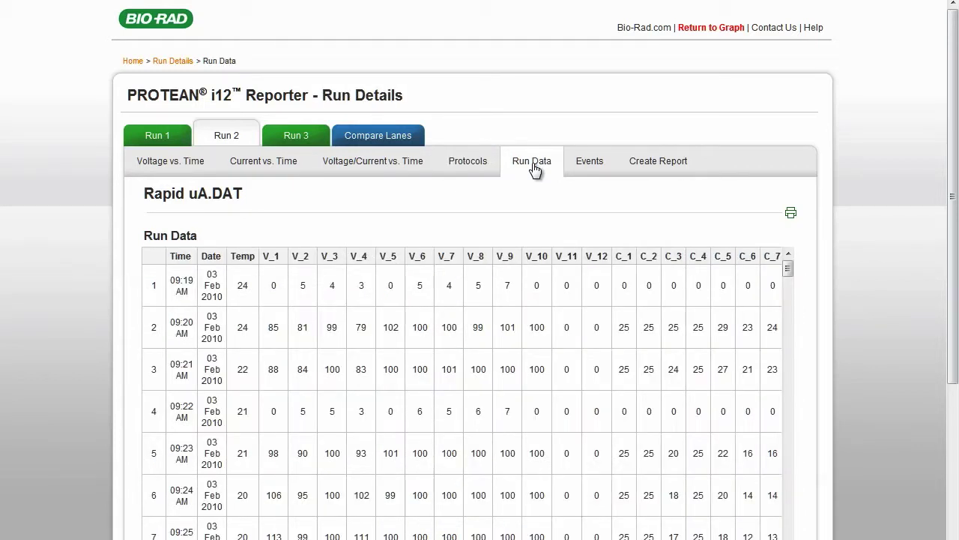
click(593, 164)
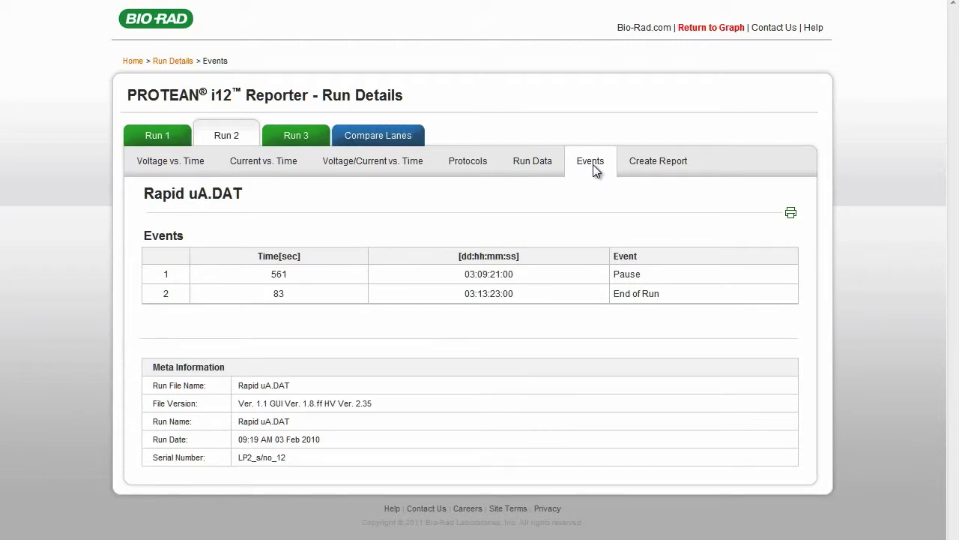
Create a Run 2 report with no logo, the user's name, Bio-Rad affiliation and Bio-Rad copyright
click(665, 167)
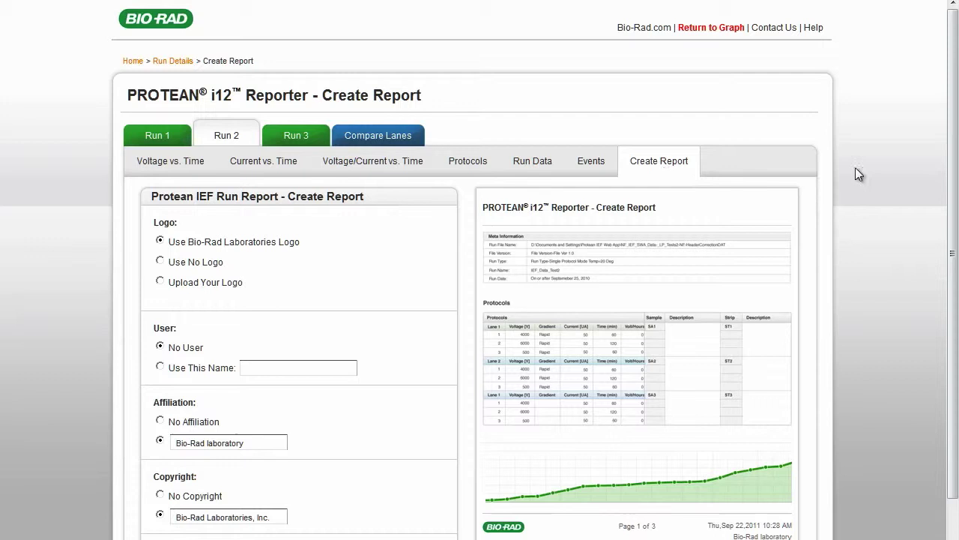
drag(956, 180, 946, 277)
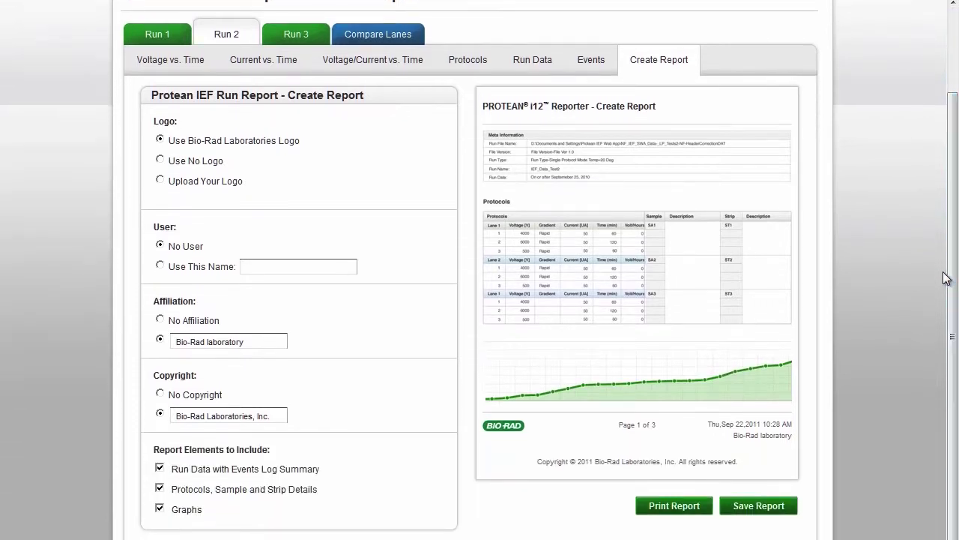
click(161, 161)
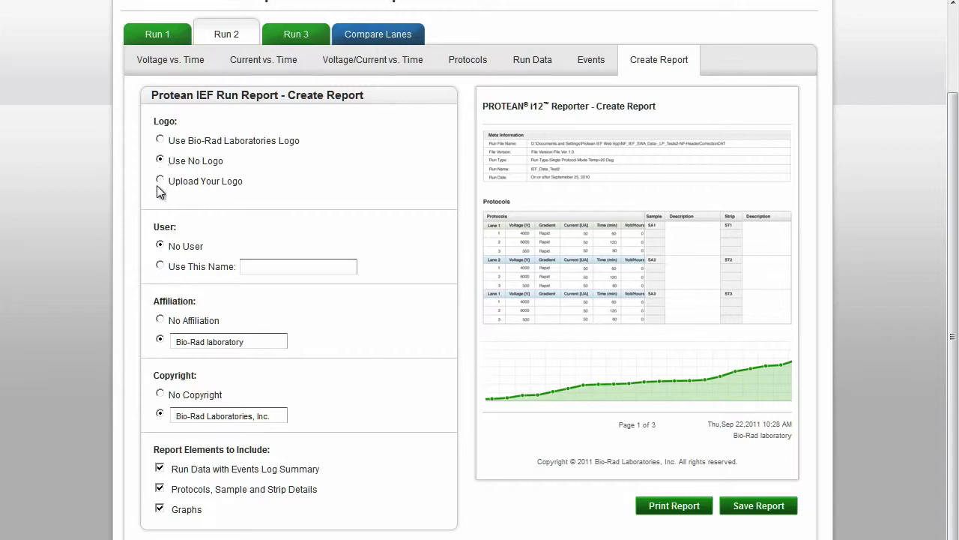
click(160, 266)
click(160, 320)
click(159, 339)
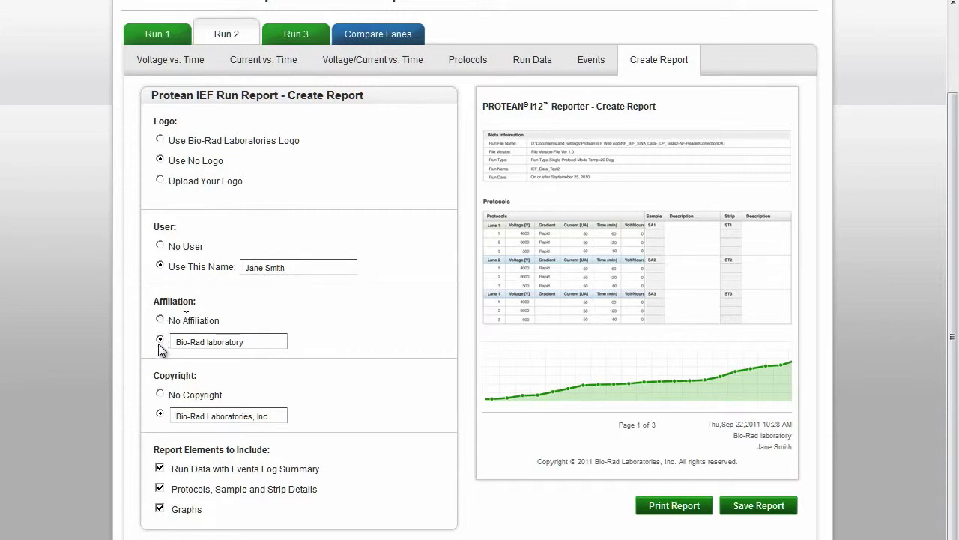
click(160, 392)
click(161, 413)
Save the report as a PDF, open it in Acrobat and scroll through it
click(756, 506)
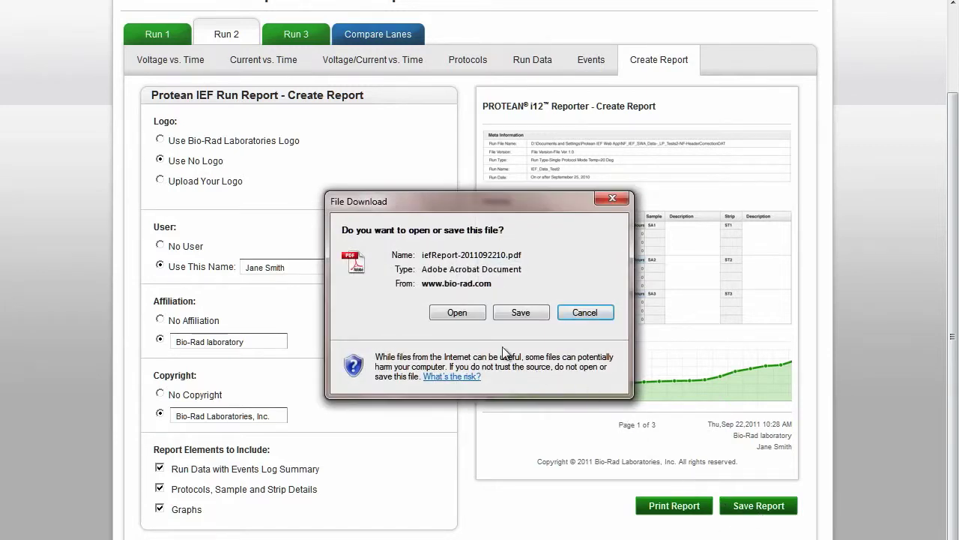
click(469, 312)
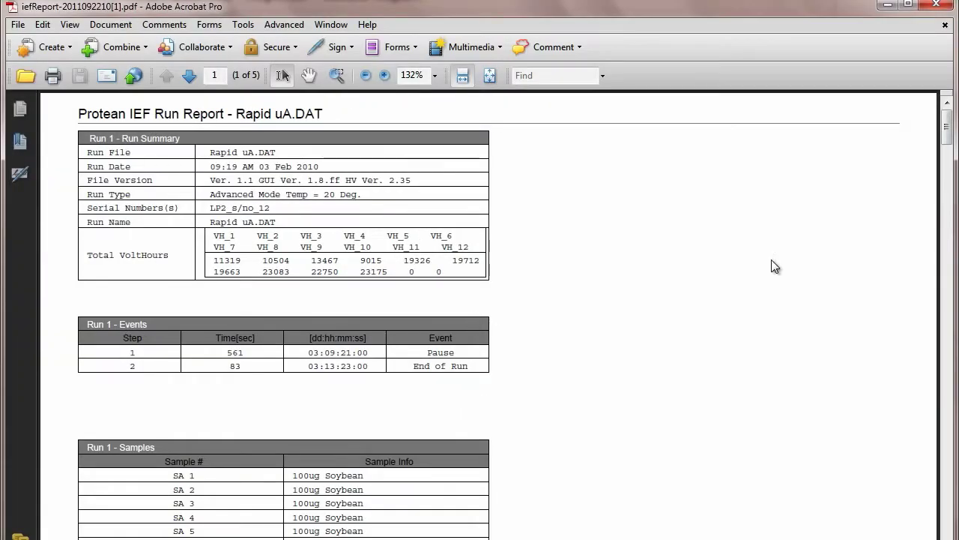
drag(949, 138, 955, 417)
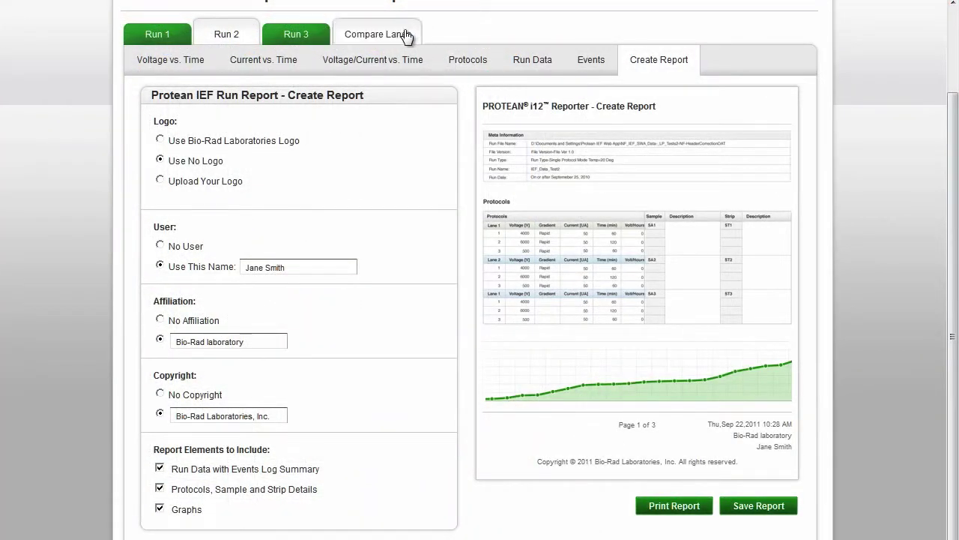
Add Run 1's Lanes 1 and 2 to the lane comparison
click(406, 35)
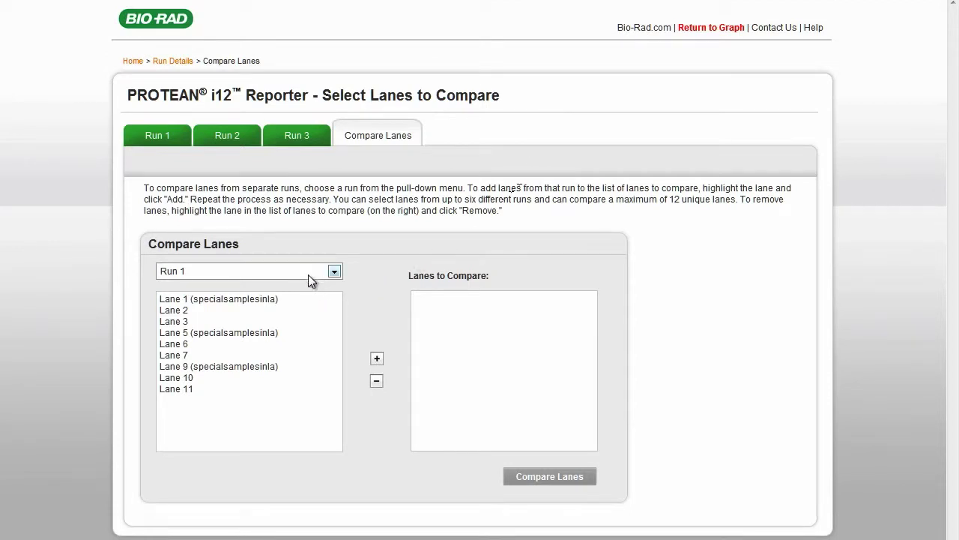
click(259, 301)
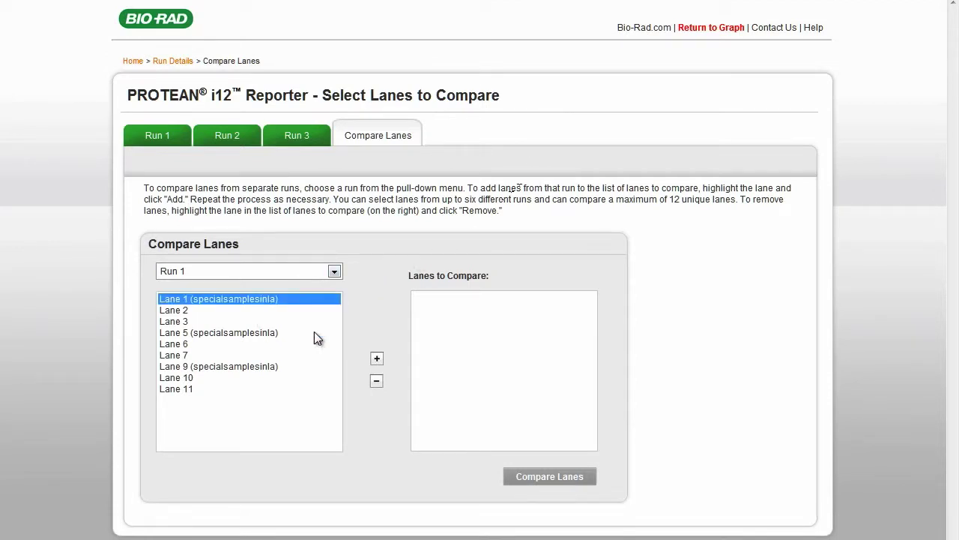
click(375, 359)
click(183, 310)
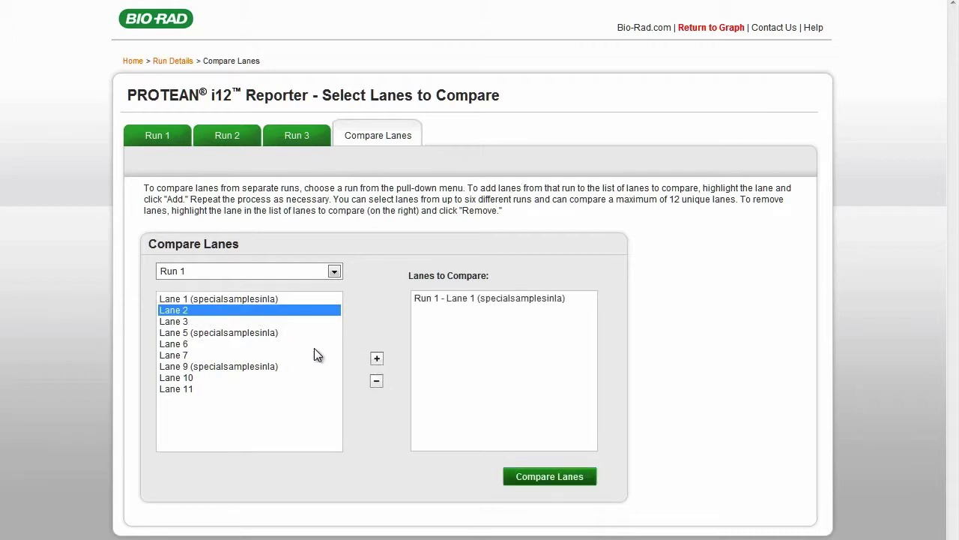
click(379, 361)
Switch to Run 2 and add its Lanes 1 and 2 to the comparison
click(334, 271)
click(323, 293)
click(262, 299)
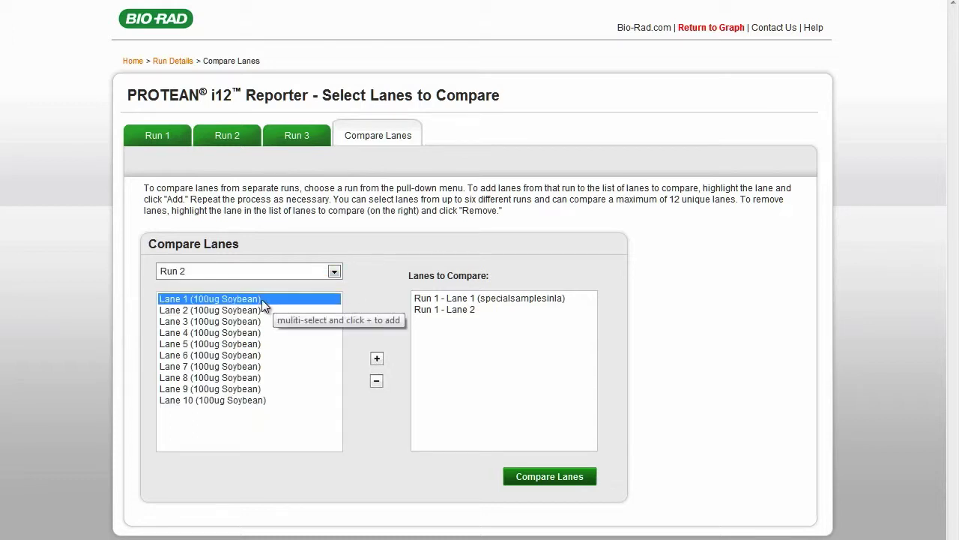
click(377, 358)
click(258, 309)
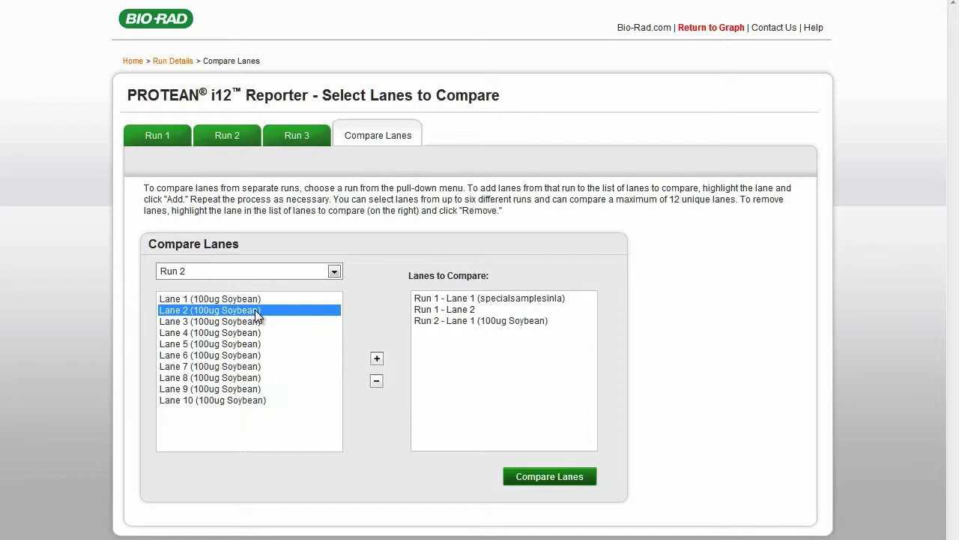
click(377, 358)
Switch to Run 3 and add Lane 1 (soy) and Lane 6 (soy plus SDS)
click(334, 272)
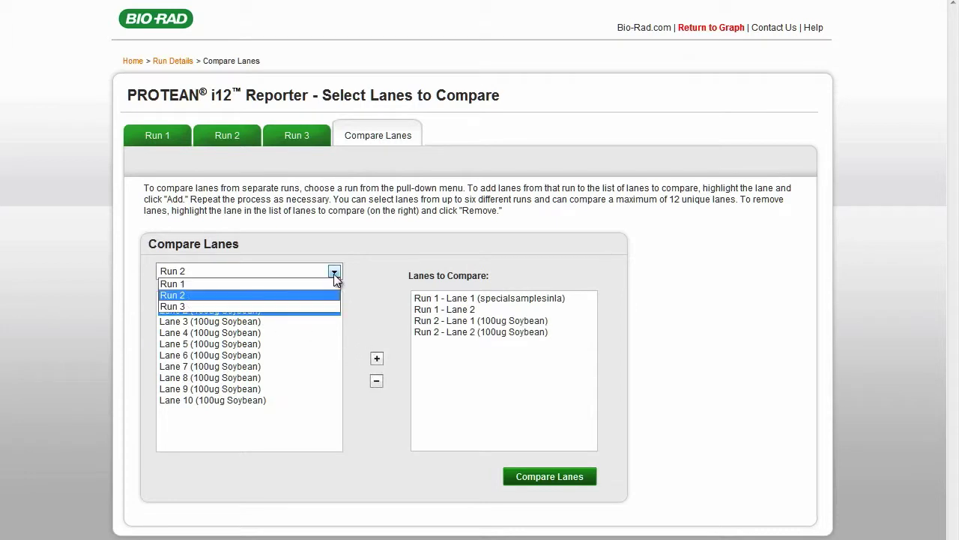
click(325, 305)
click(224, 300)
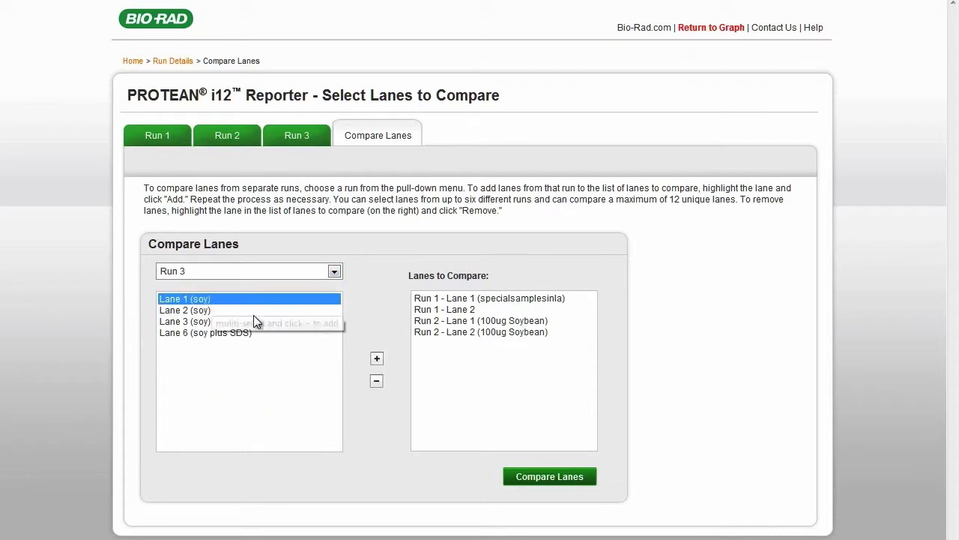
click(377, 359)
click(244, 334)
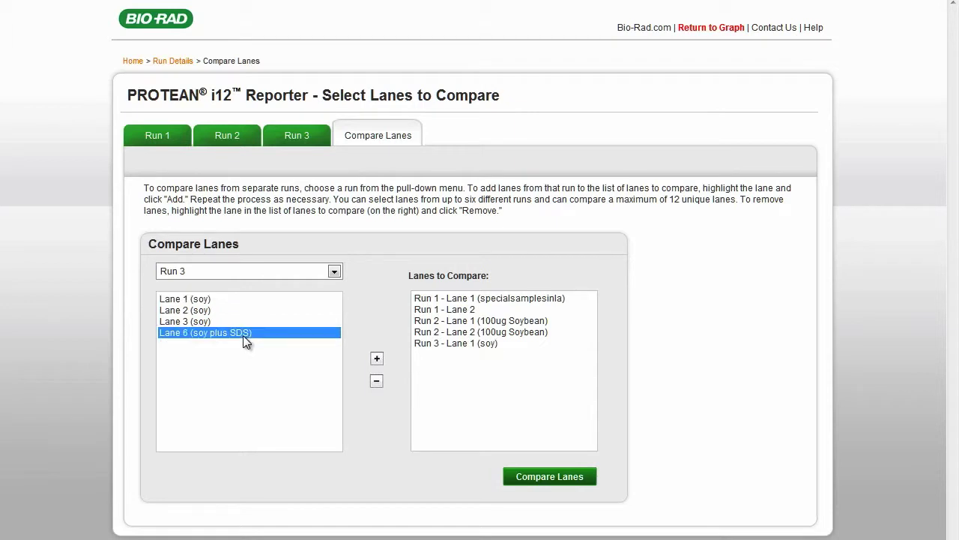
click(377, 358)
click(562, 478)
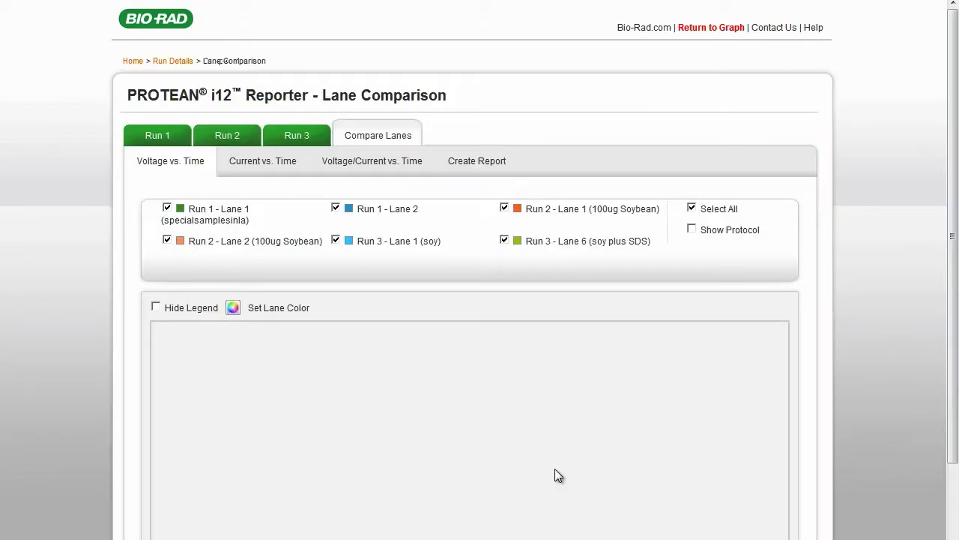
drag(954, 306, 956, 341)
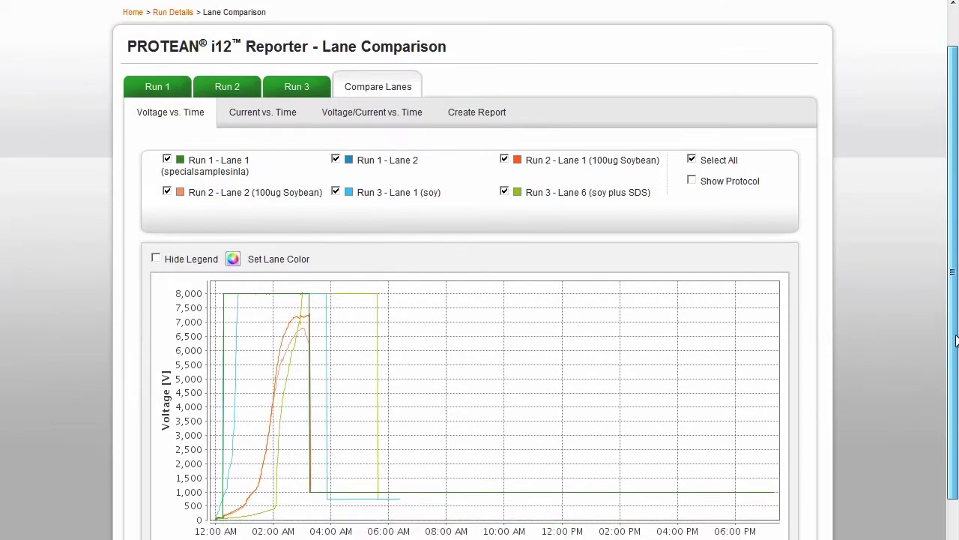
scroll(956, 341, down, 1)
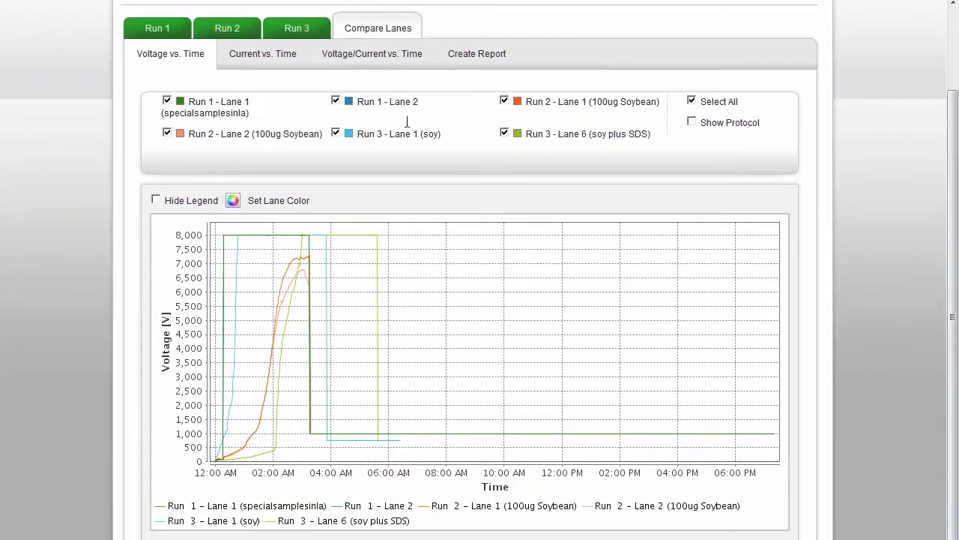
click(279, 60)
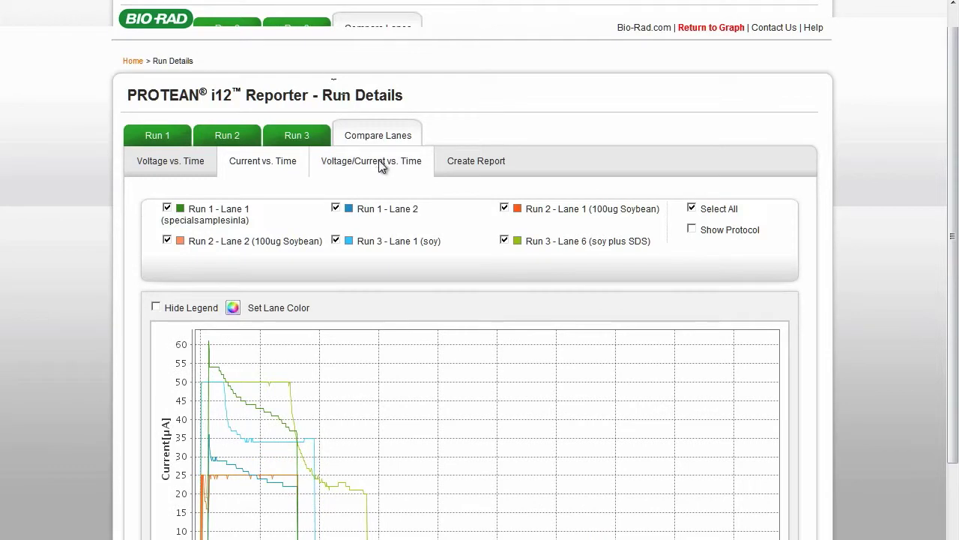
click(380, 161)
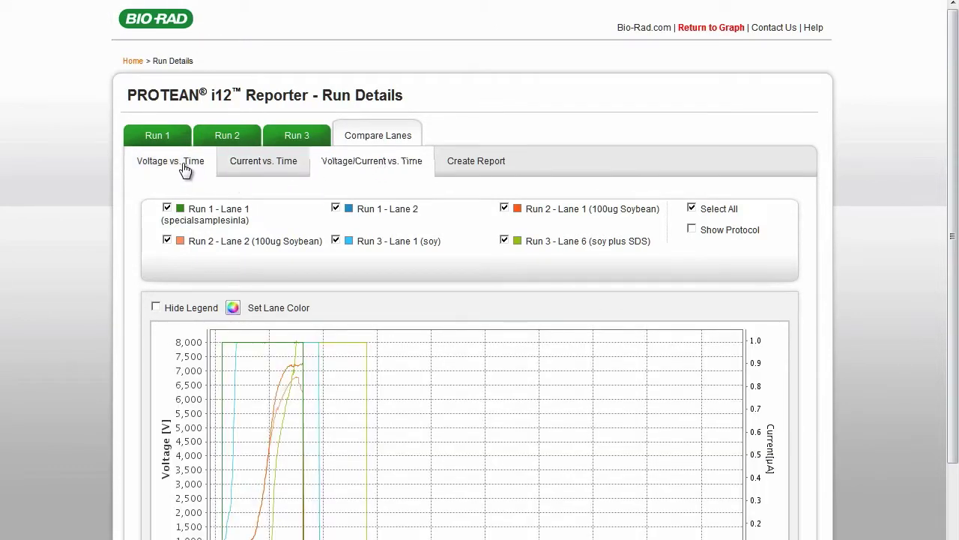
click(185, 170)
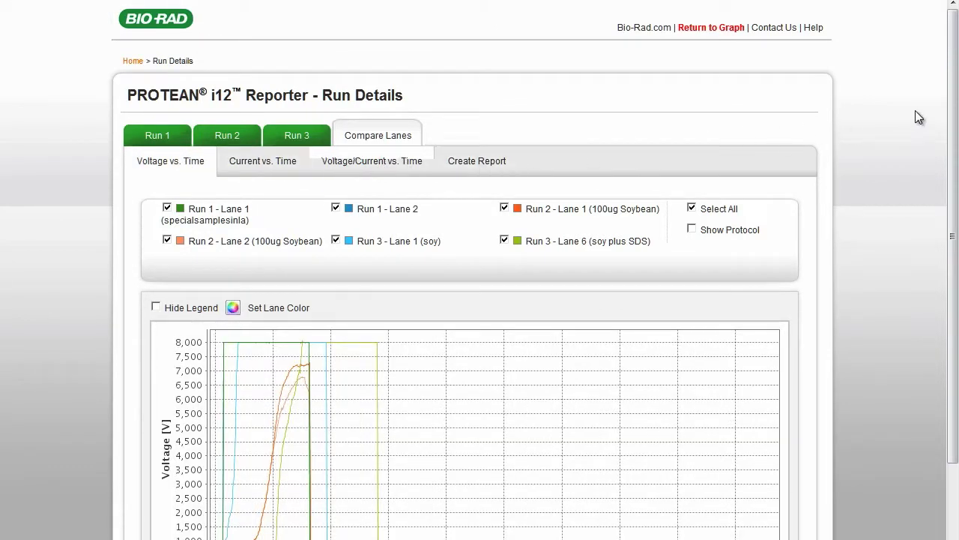
drag(954, 85, 957, 204)
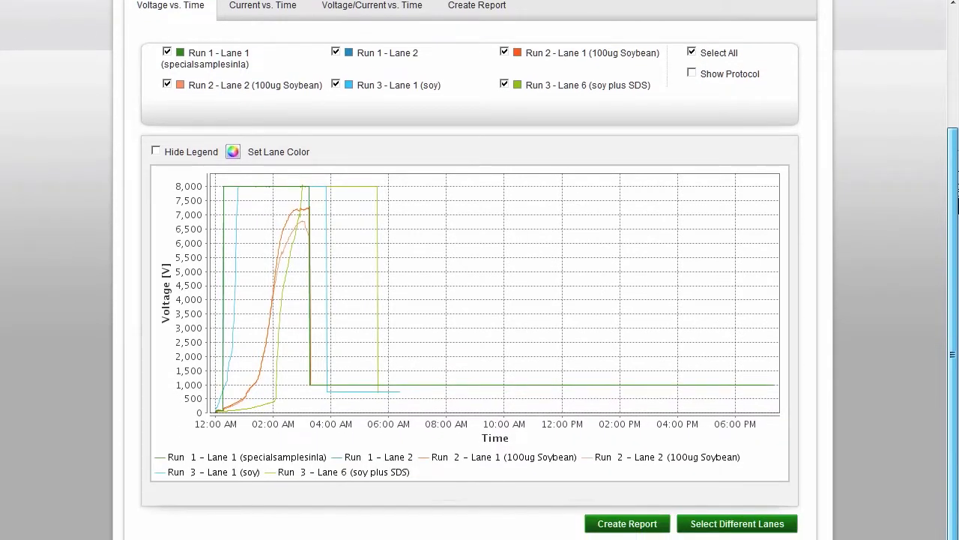
click(156, 152)
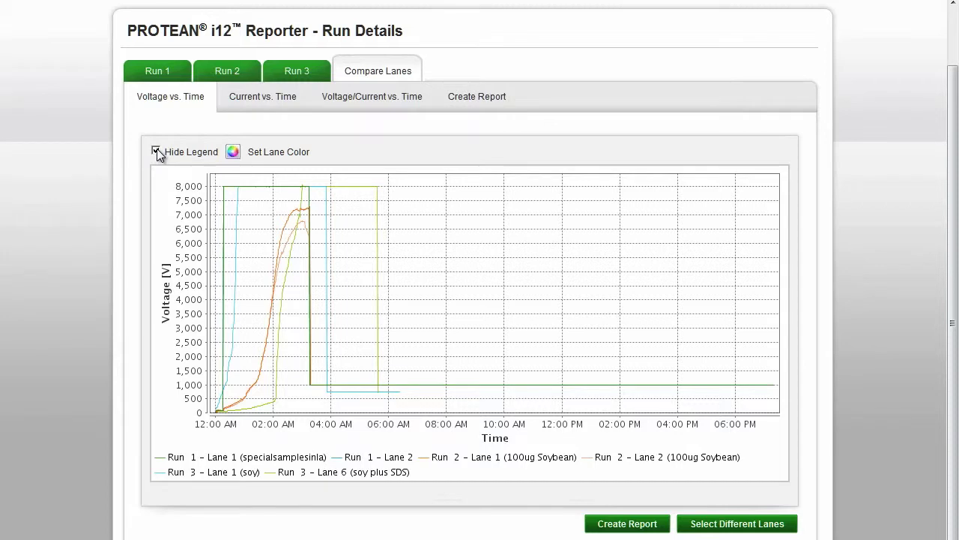
click(156, 152)
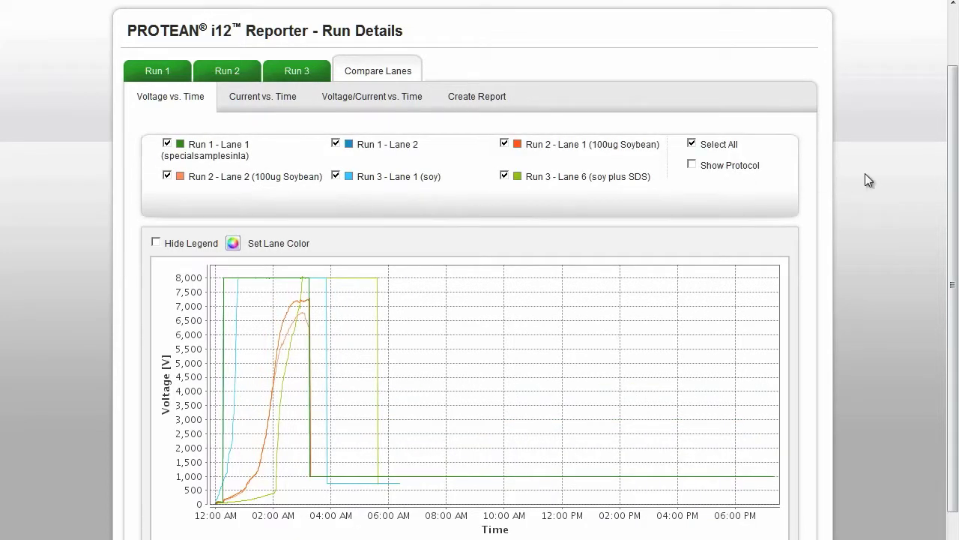
drag(954, 173, 956, 279)
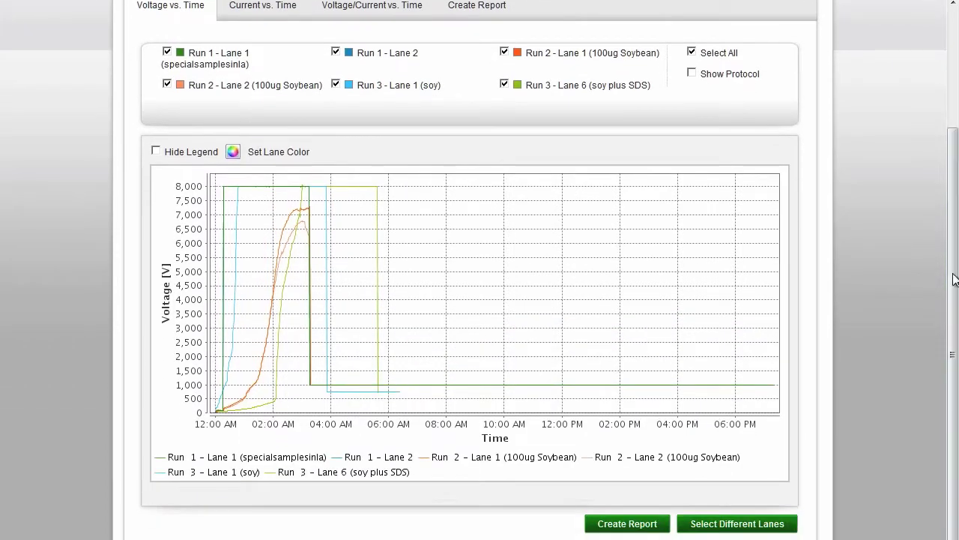
Go back home and open the Bio-Rad 17cm IPG pH4–7 Gradual protocol
click(757, 527)
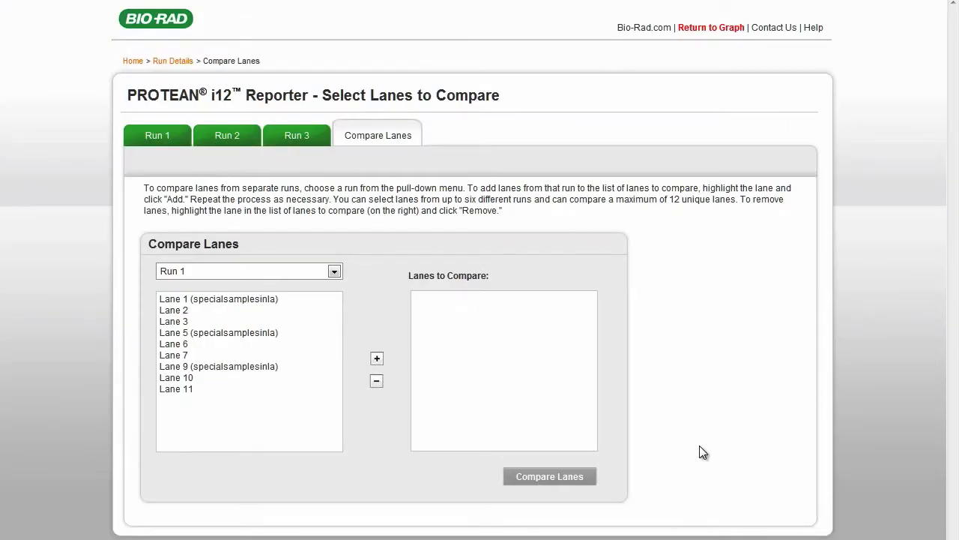
click(132, 61)
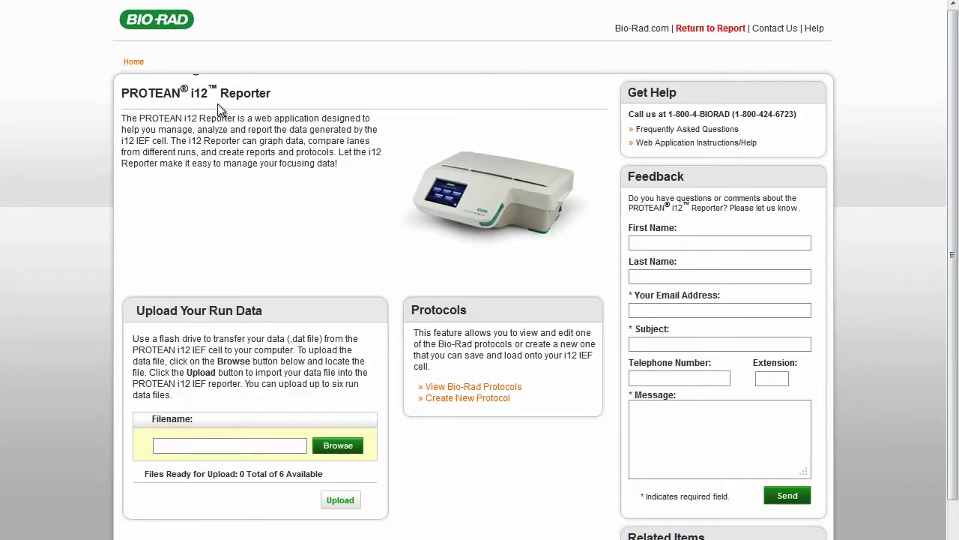
click(515, 387)
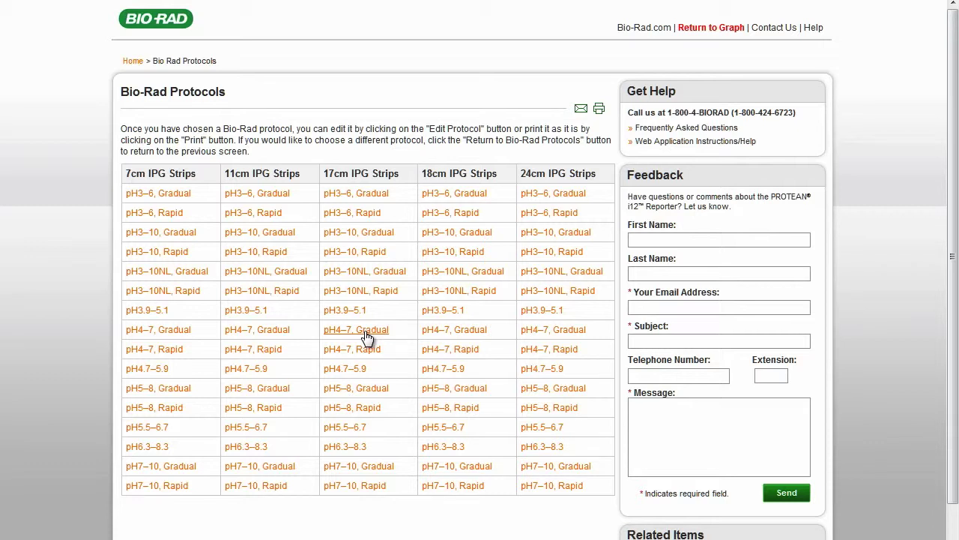
click(366, 333)
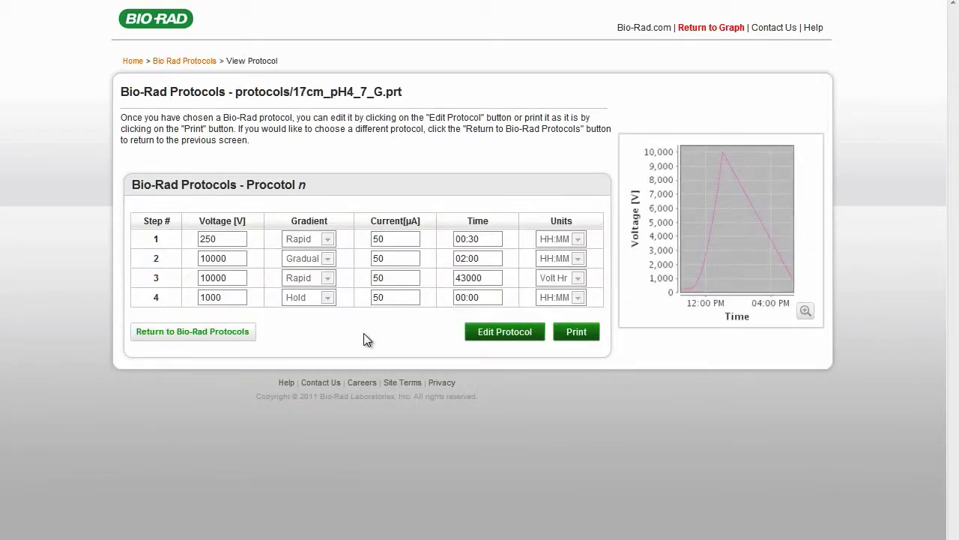
Set step 2 to 8000 V and step 3 to 5000 V, then inspect the enlarged graph
click(505, 332)
click(213, 284)
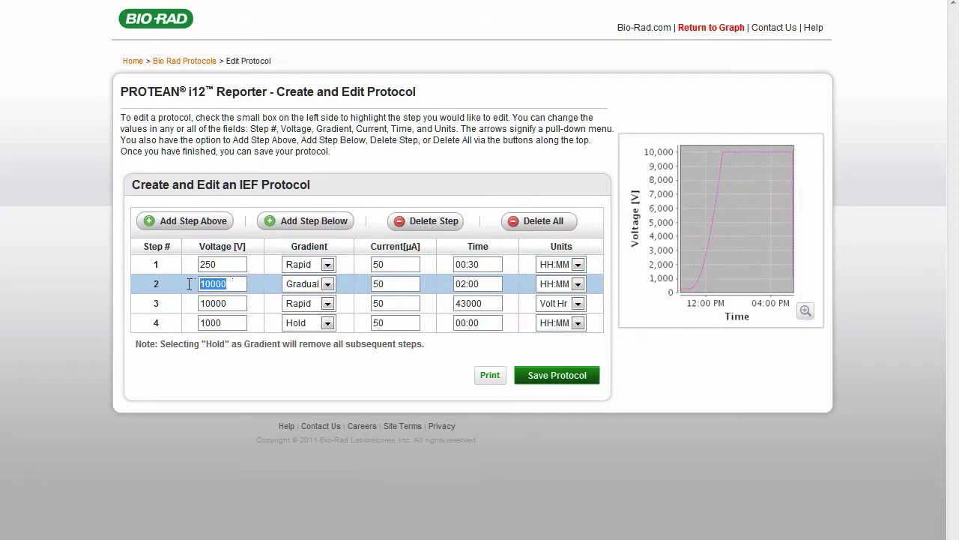
text(8000)
click(192, 303)
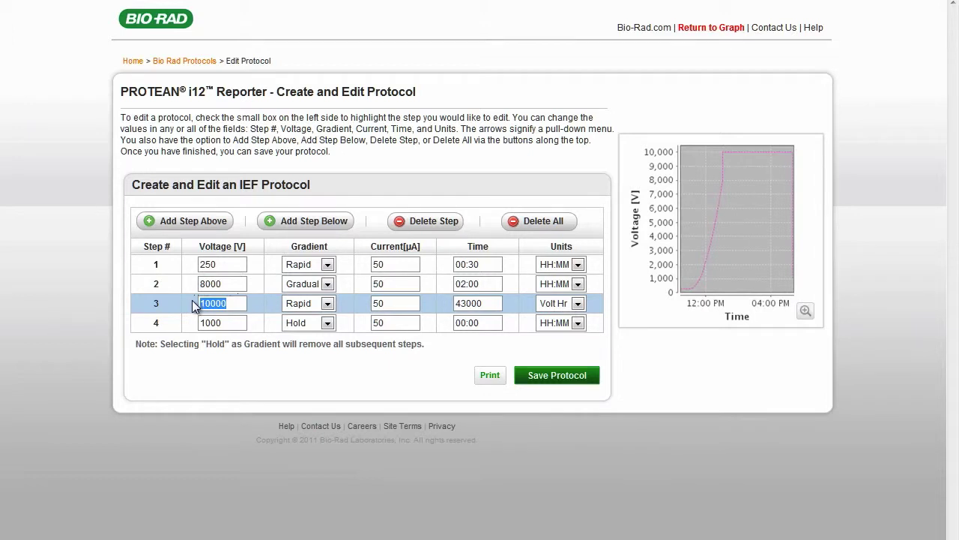
text(5)
click(375, 353)
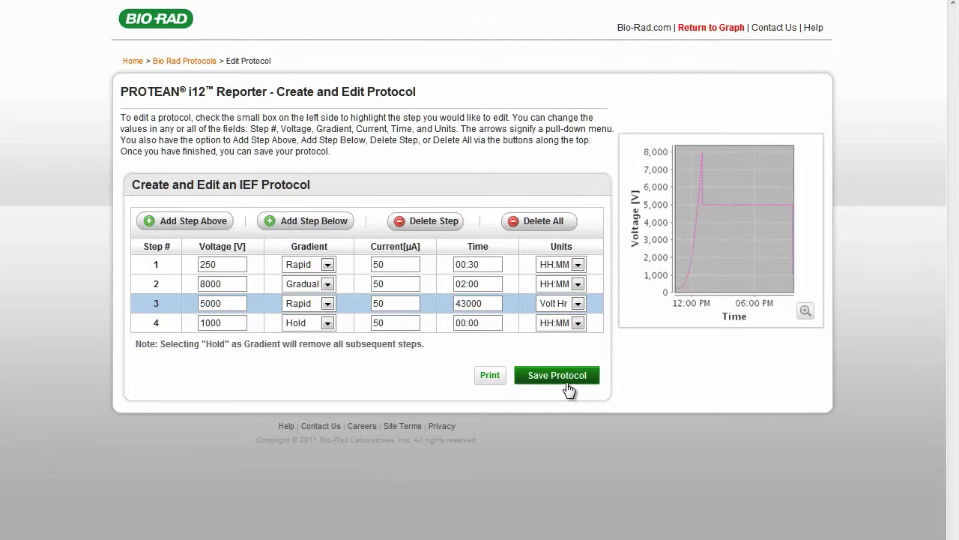
click(805, 315)
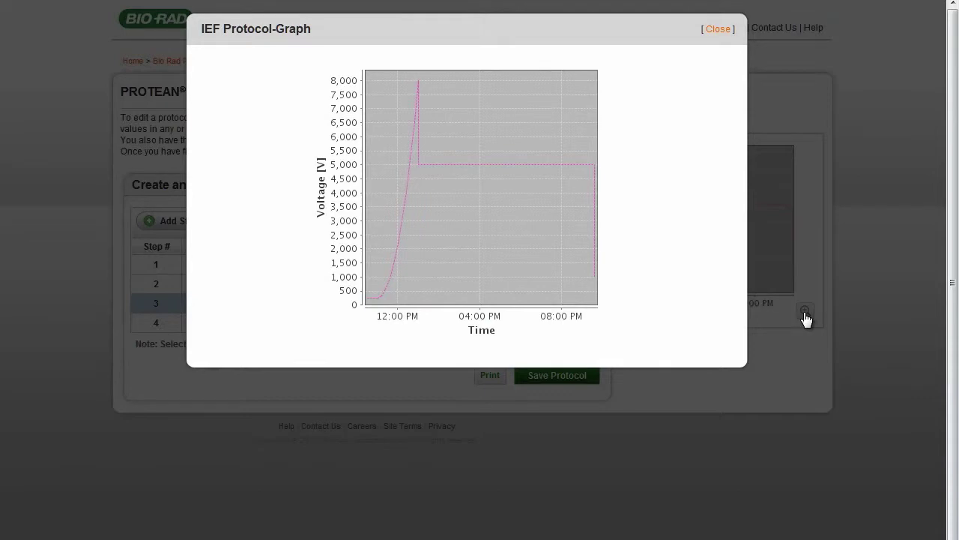
click(716, 30)
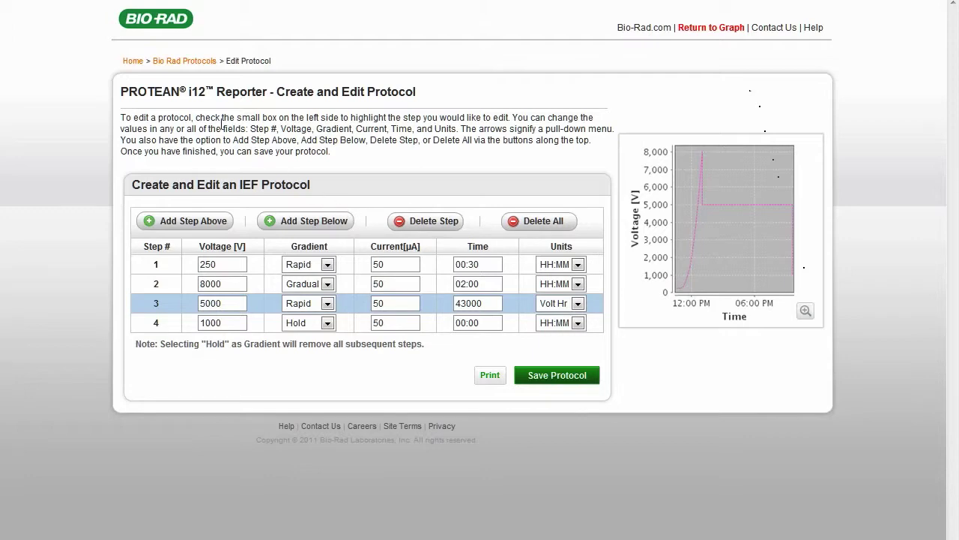
From the Reporter home page, start a new protocol with three steps
click(134, 63)
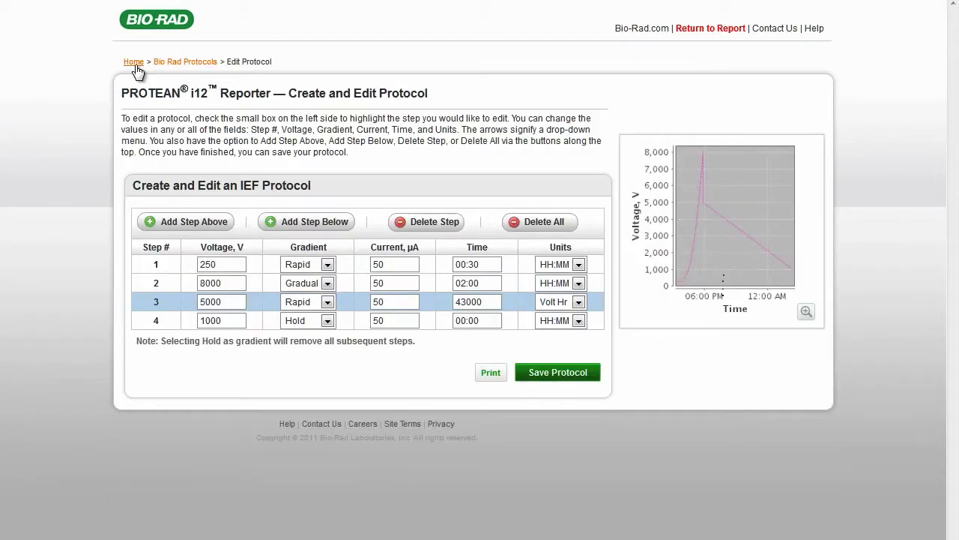
click(134, 63)
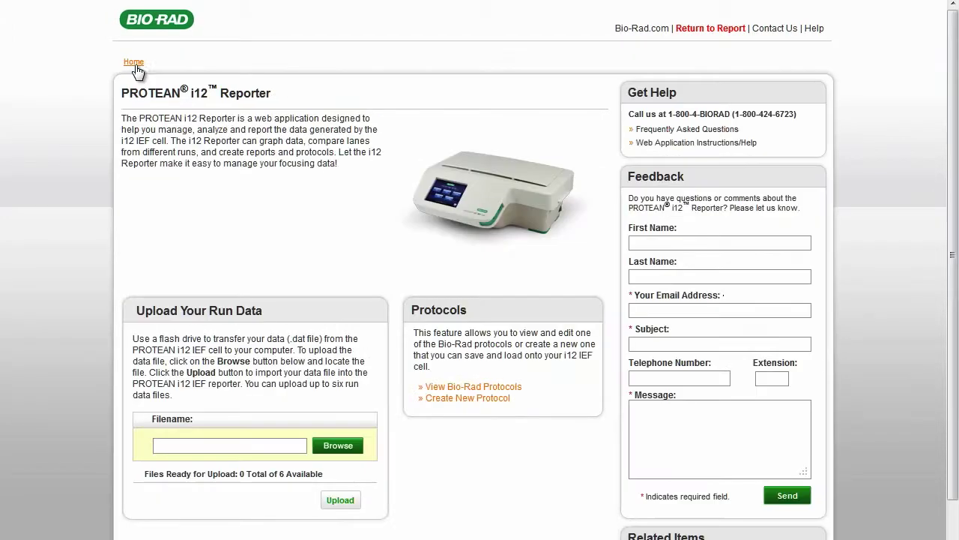
click(483, 399)
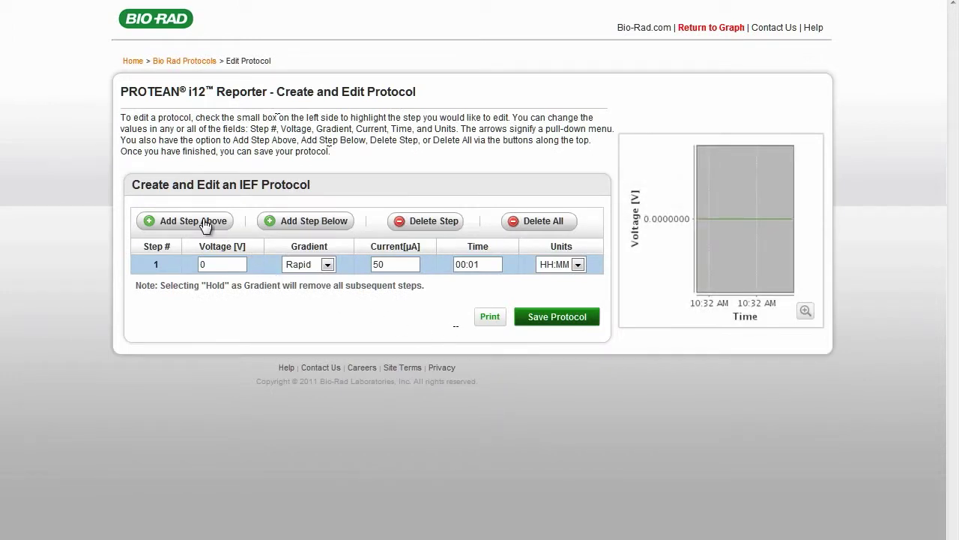
click(284, 223)
click(283, 224)
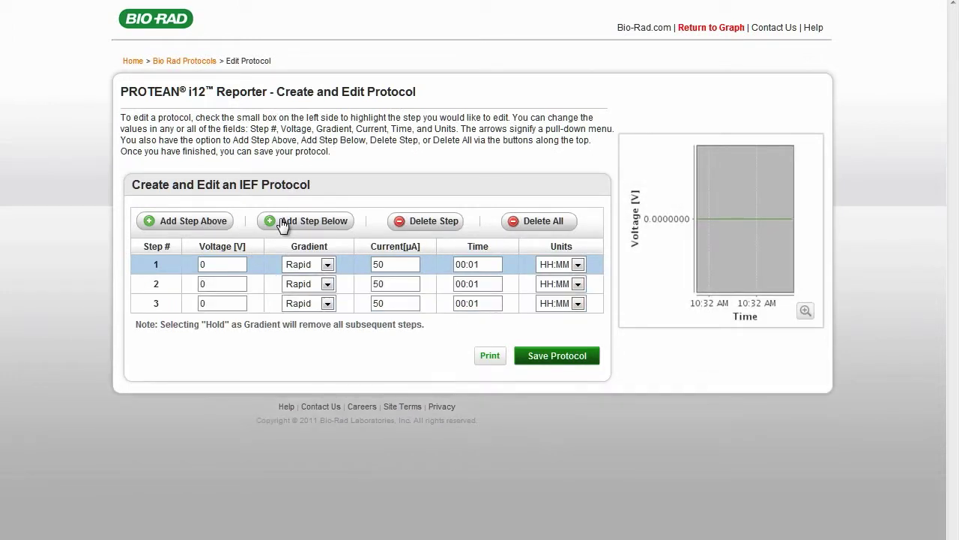
Set step 1 to 10000 V for 25000 Volt Hr
drag(214, 264, 194, 264)
text(10000)
click(577, 266)
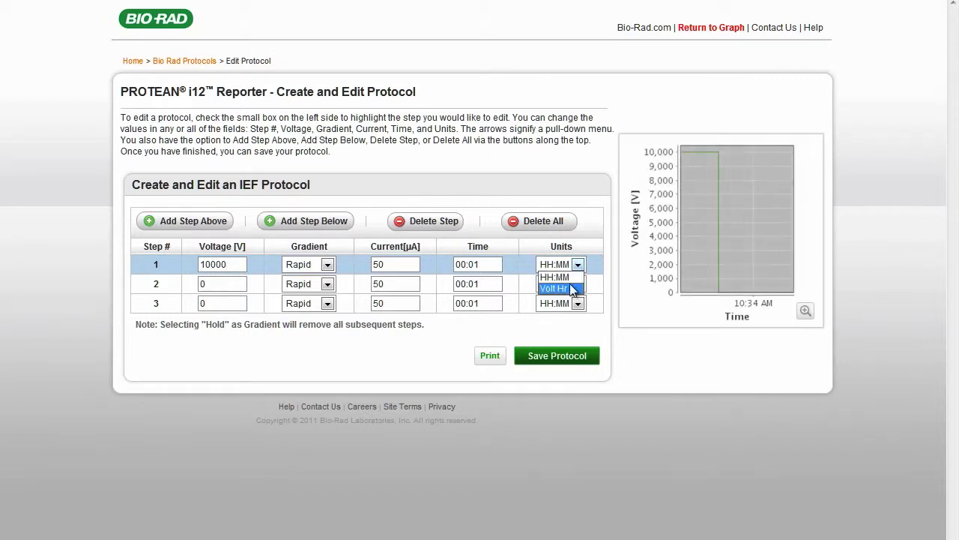
click(554, 288)
drag(482, 264, 453, 264)
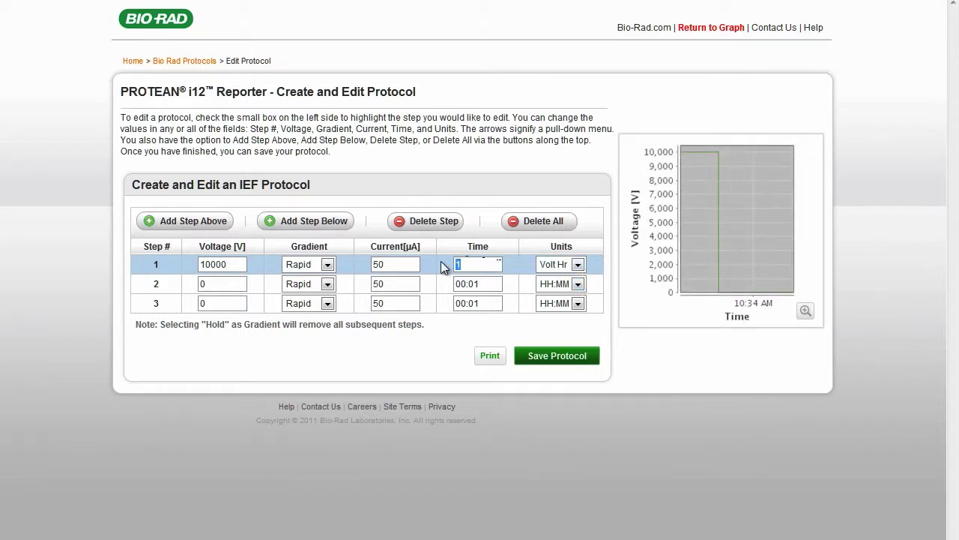
text(25000)
Set step 2 to 8000 V for 35000 Volt Hr
click(225, 281)
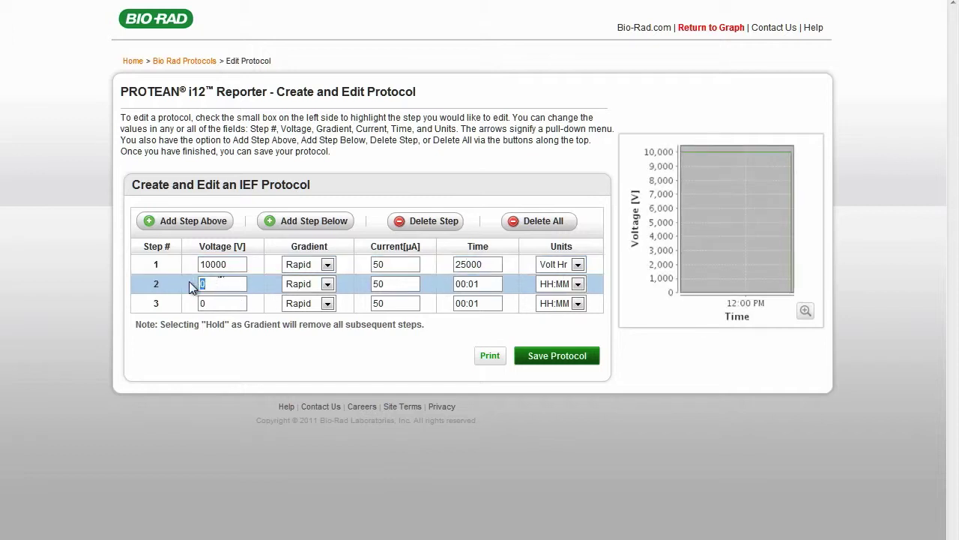
drag(190, 283, 210, 282)
text(8000)
click(577, 284)
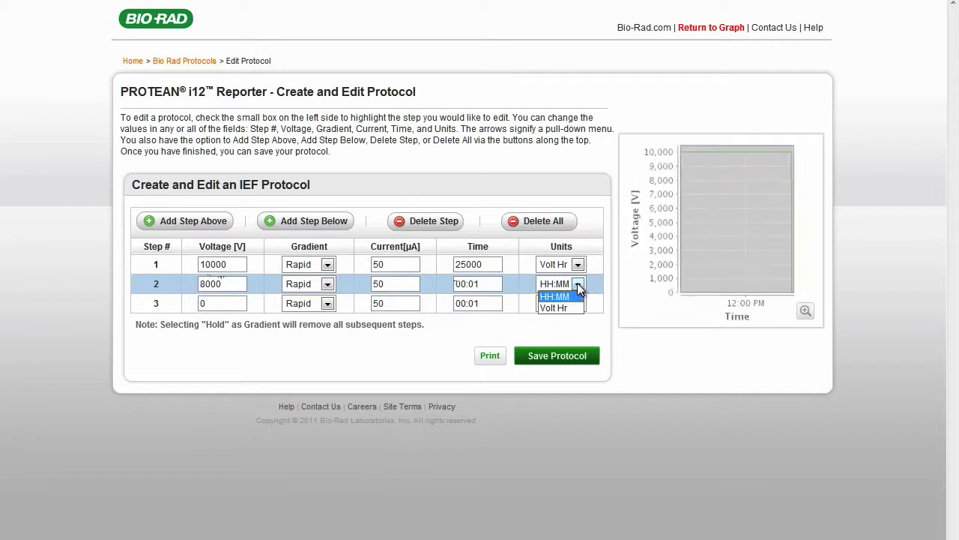
click(555, 308)
click(480, 284)
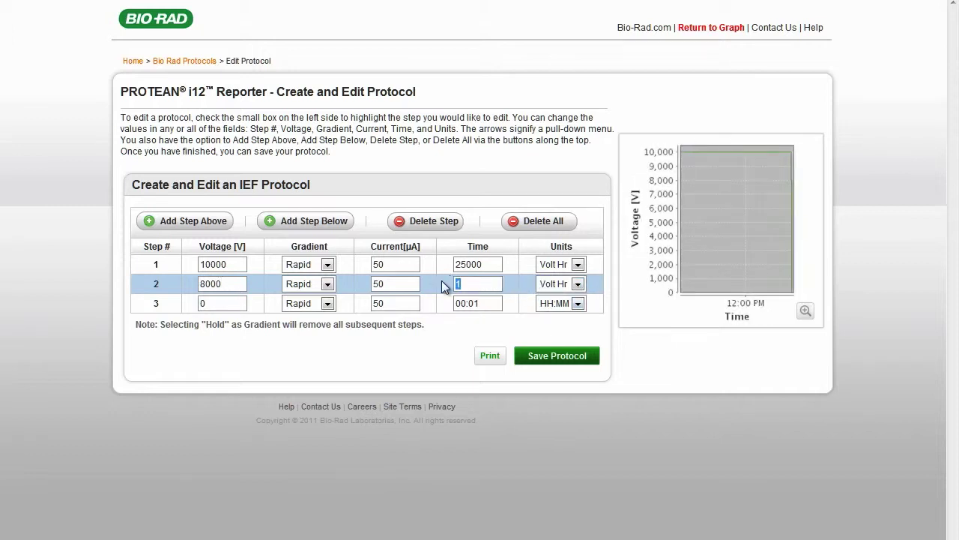
text(35000)
Make step 3 a Hold step at 700 V
click(328, 305)
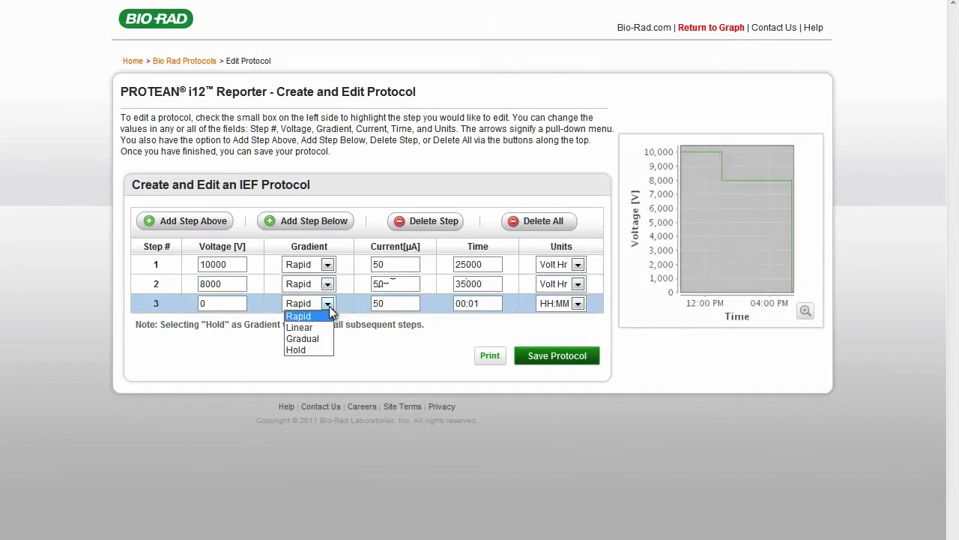
click(320, 350)
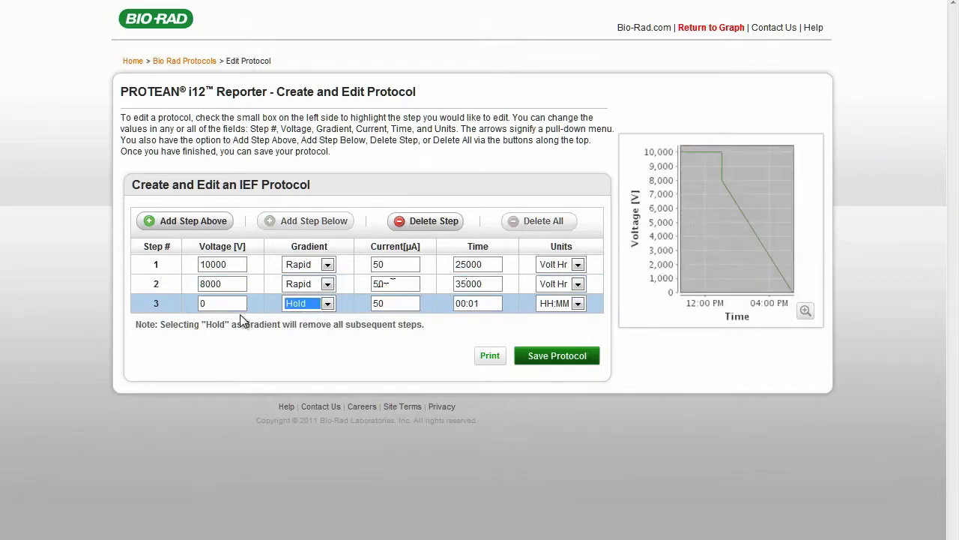
double_click(196, 303)
text(700)
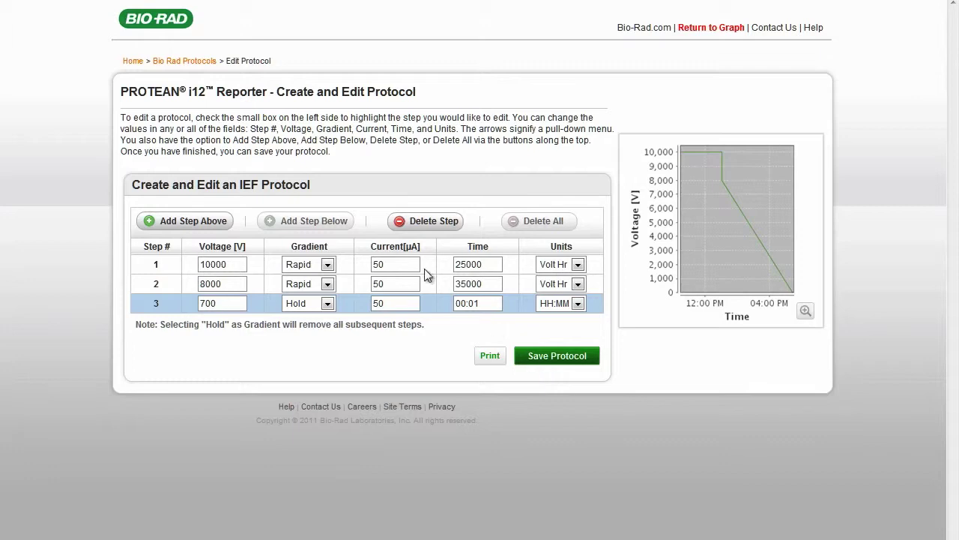
Return to the Reporter home page and scroll down to the Related Items box
click(133, 62)
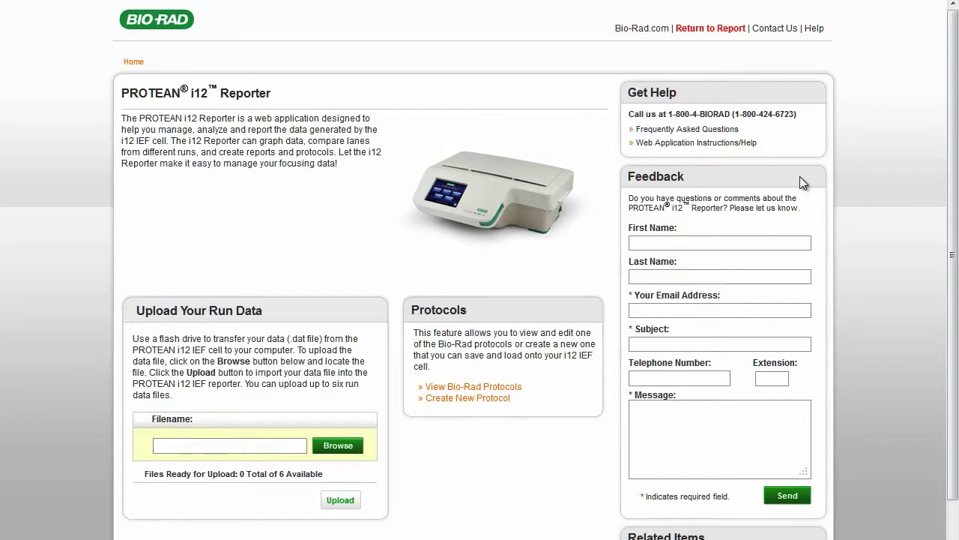
drag(955, 194, 955, 285)
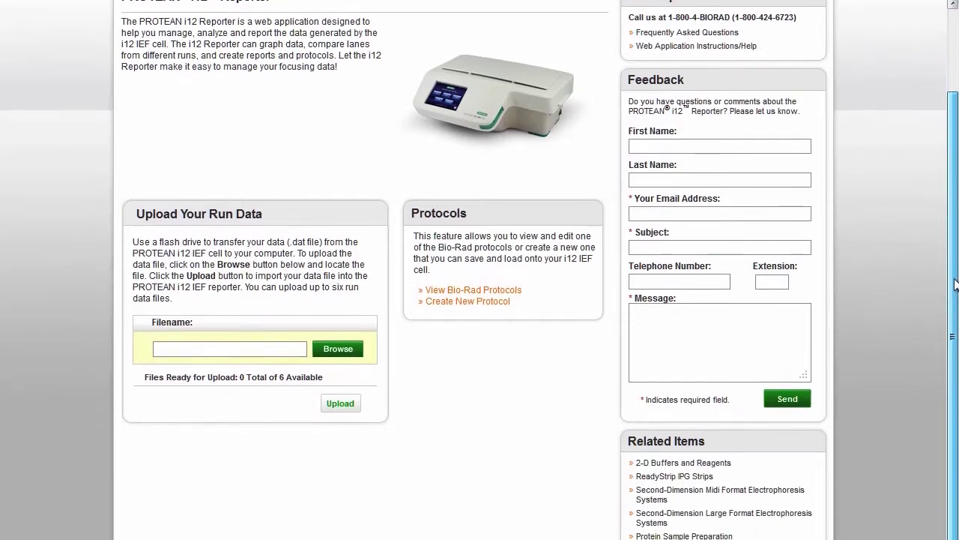
Open 2-D Buffers and Reagents from the Related Items box
click(702, 462)
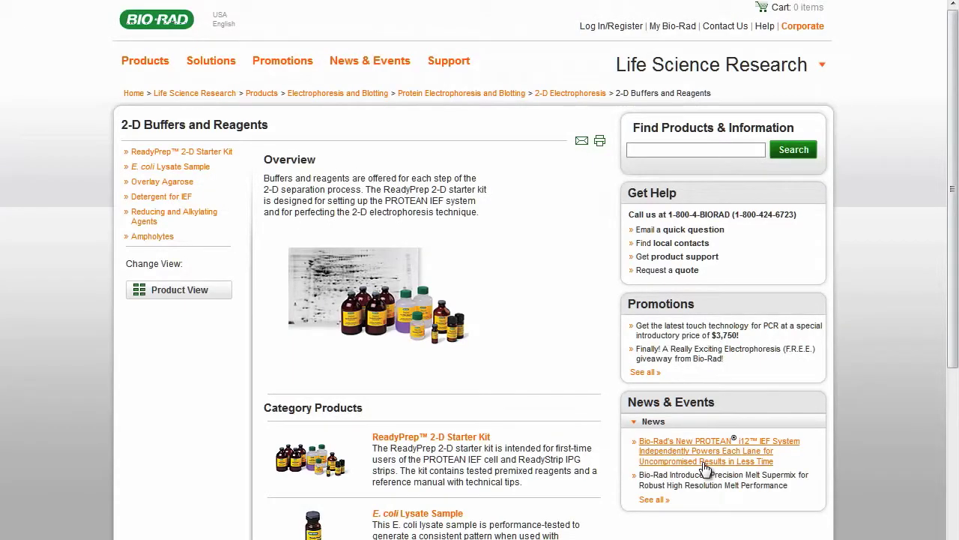